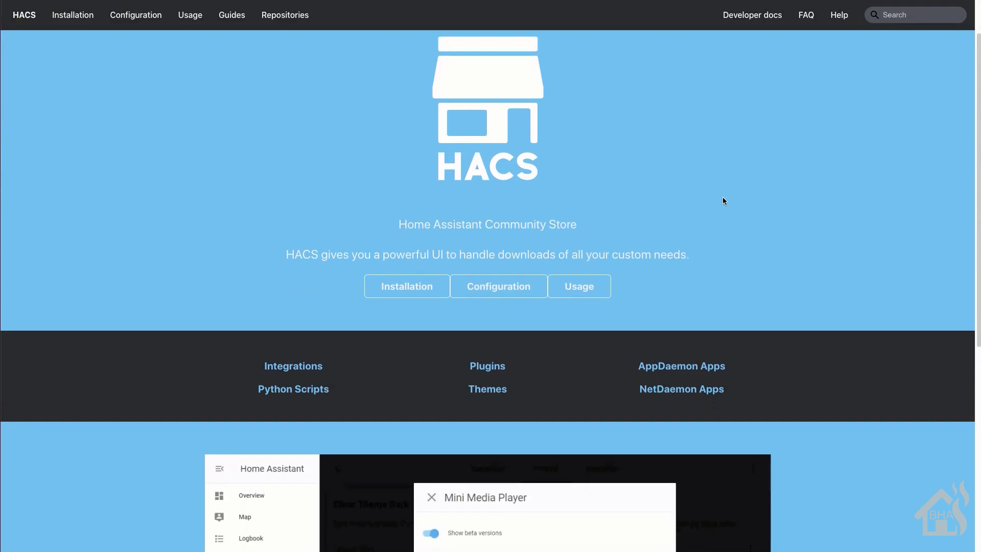
# Scroll down and back up through the HACS Getting started documentation page.
pyautogui.scroll(-5, 722, 200)
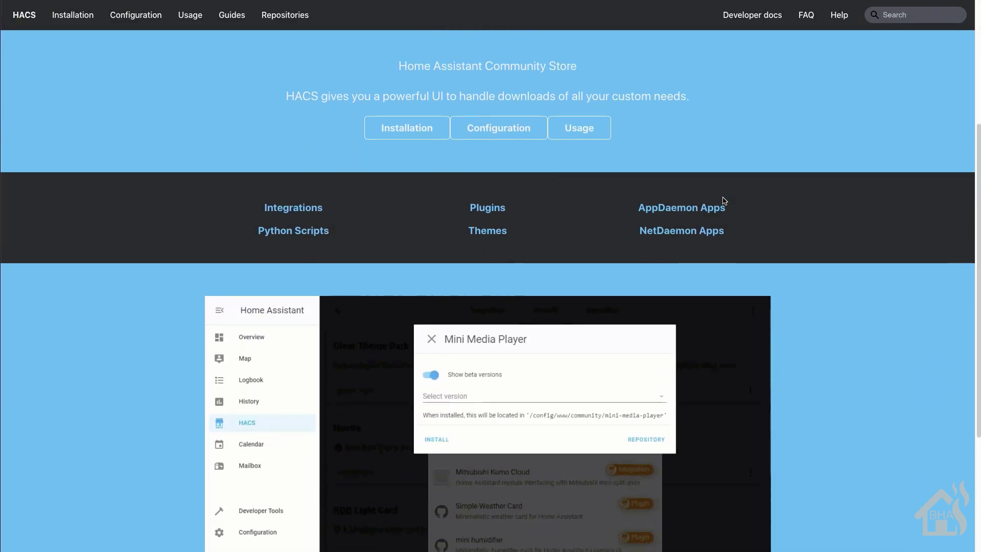
pyautogui.scroll(-6, 722, 201)
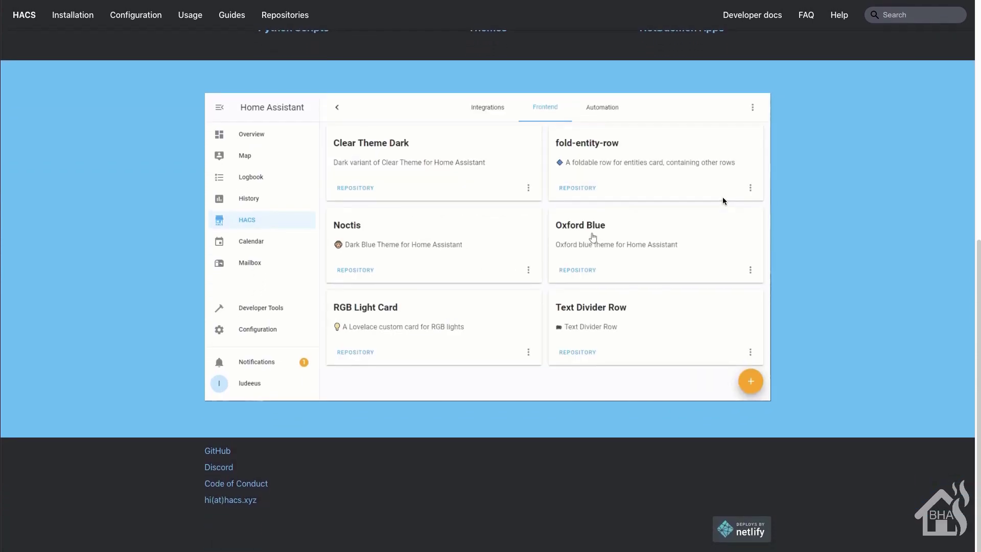
pyautogui.scroll(2, 722, 200)
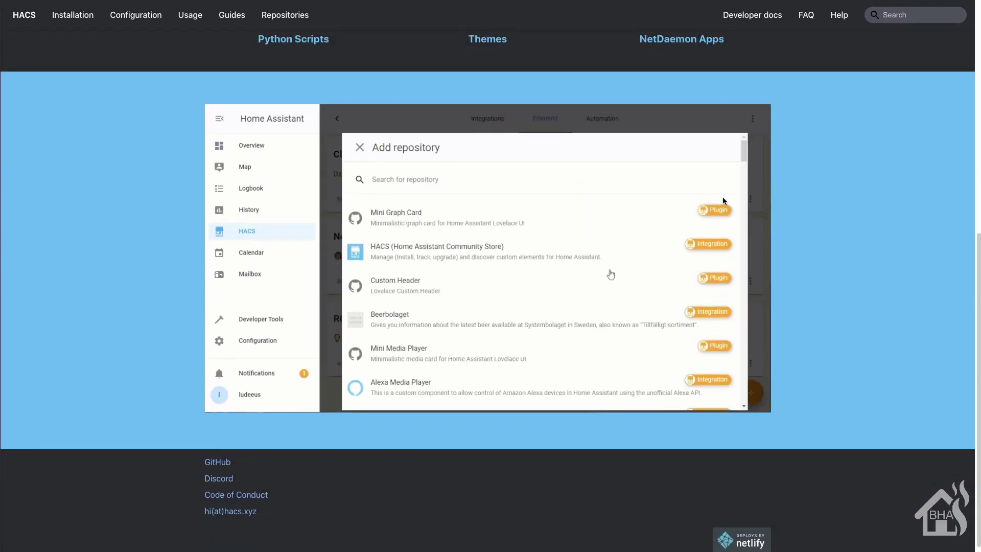
pyautogui.scroll(2, 722, 201)
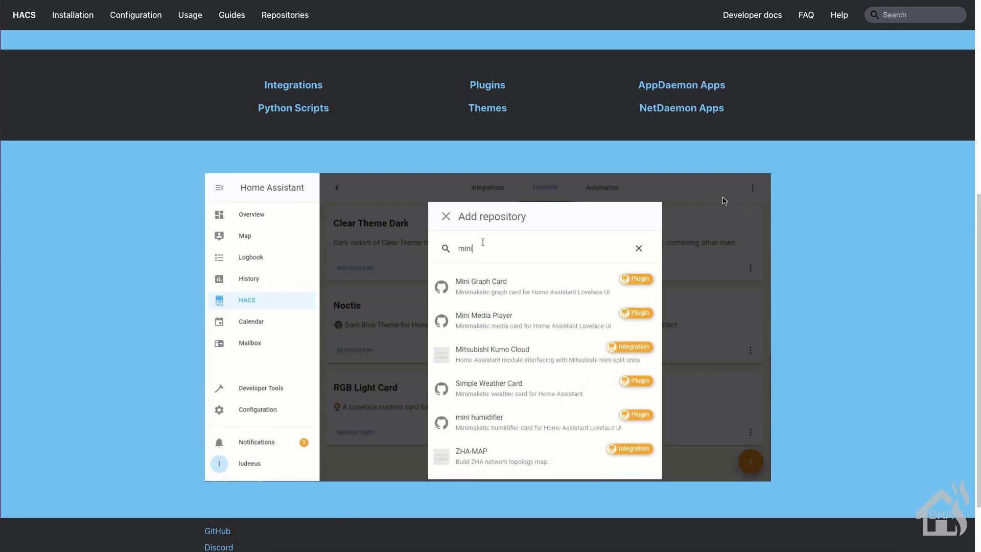
pyautogui.scroll(1, 722, 201)
pyautogui.scroll(2, 722, 201)
pyautogui.scroll(3, 722, 200)
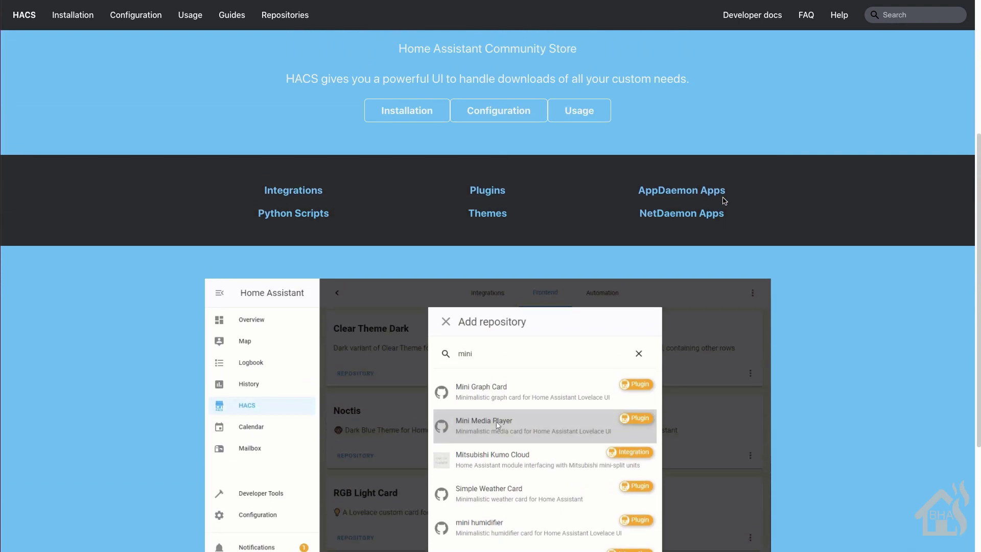
pyautogui.scroll(5, 723, 198)
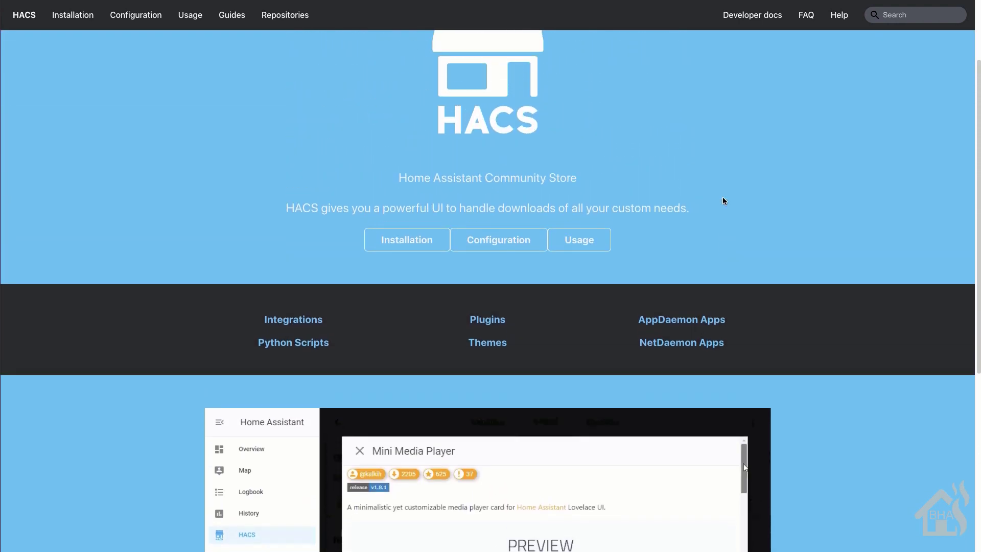
pyautogui.scroll(3, 722, 197)
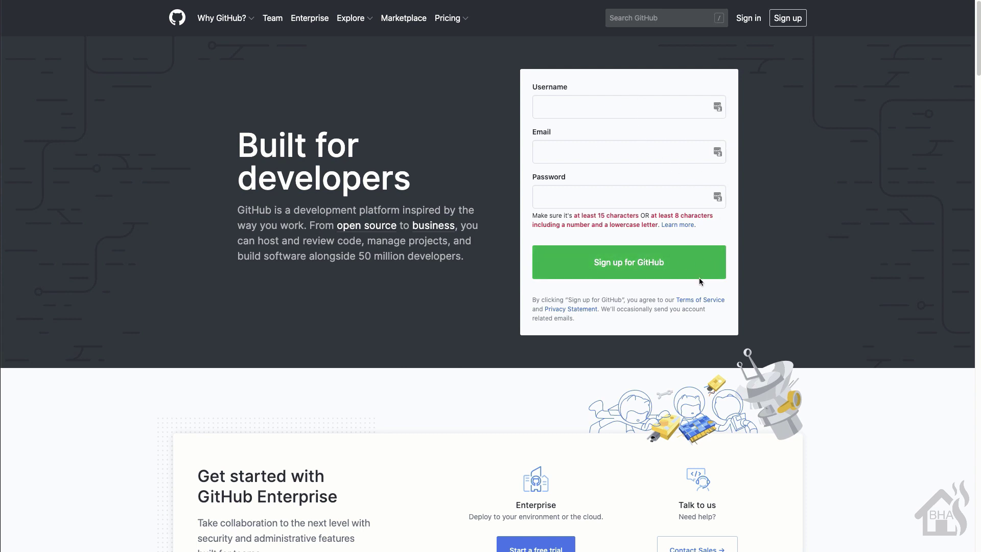
# Sign in to the GitHub account from the GitHub sign-in page.
pyautogui.click(746, 21)
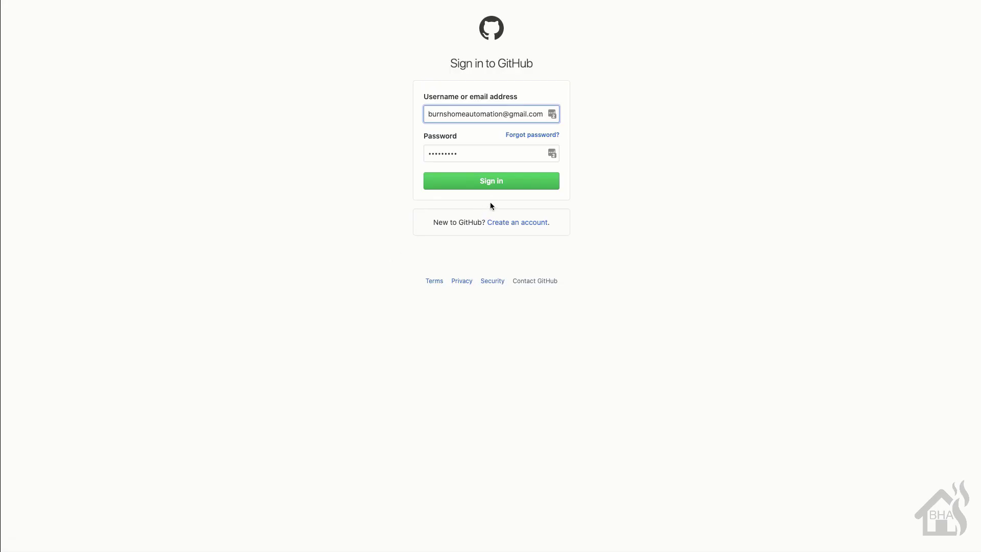
pyautogui.click(493, 184)
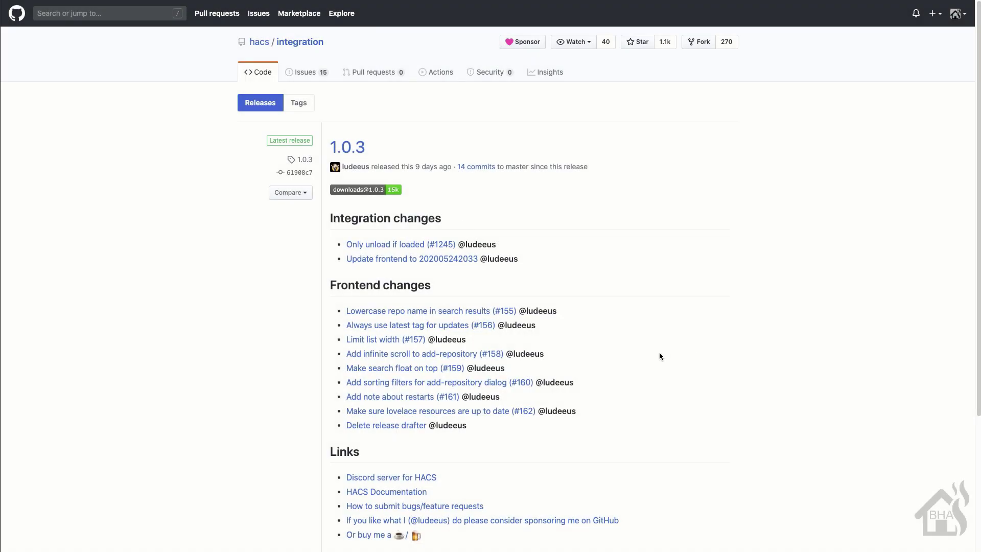
# Copy the link address of the hacs.zip asset in the 1.0.3 release Assets.
pyautogui.scroll(-3, 659, 352)
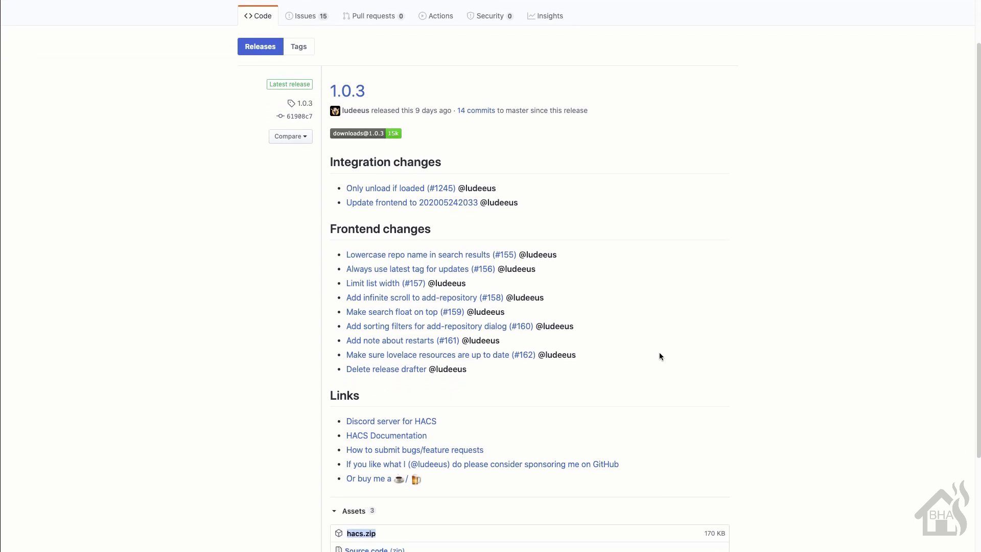
pyautogui.scroll(-1, 659, 355)
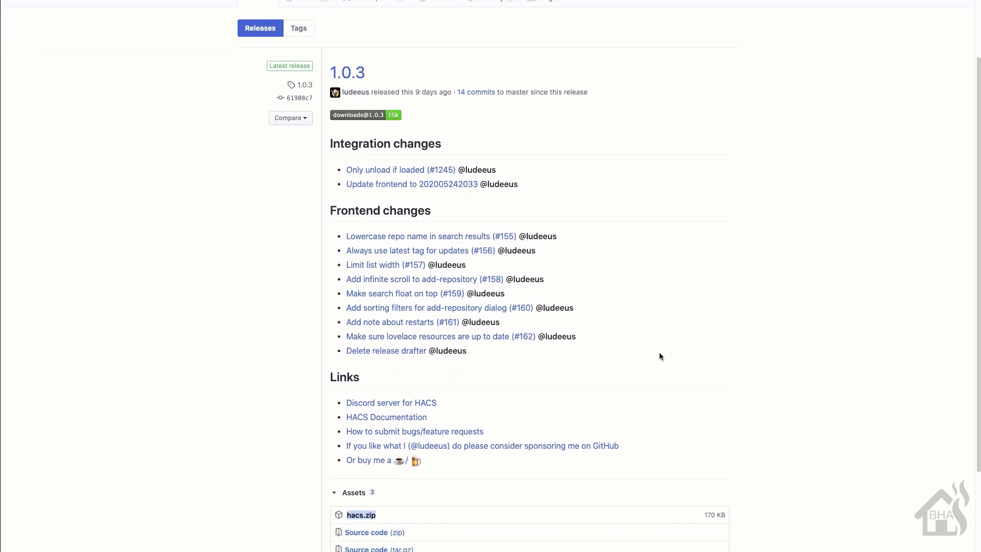
pyautogui.scroll(-2, 659, 356)
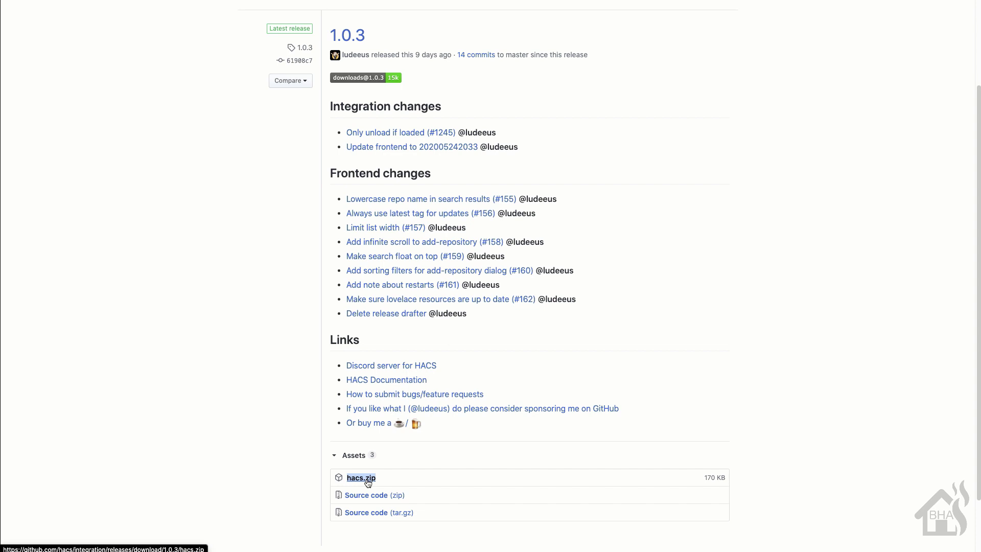
pyautogui.rightClick(368, 482)
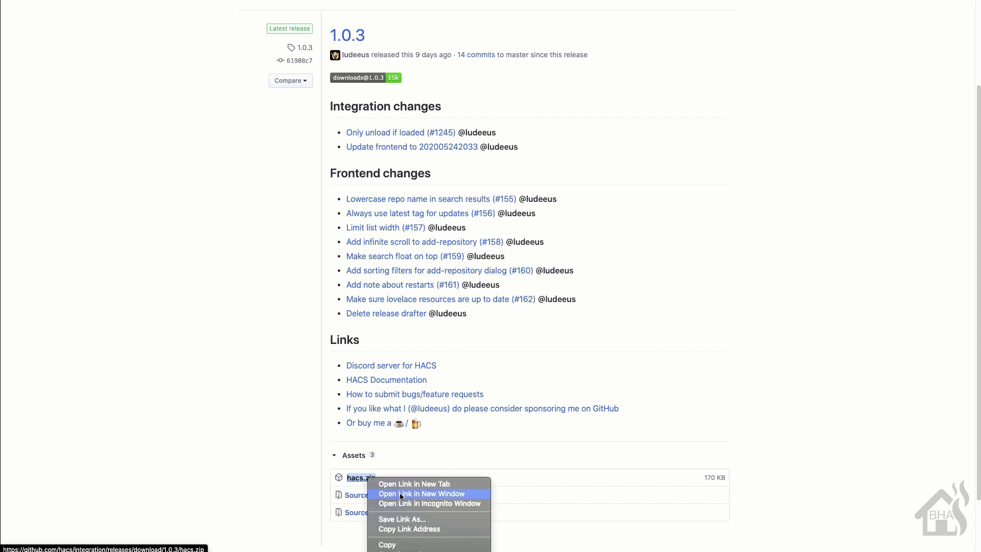
pyautogui.click(407, 529)
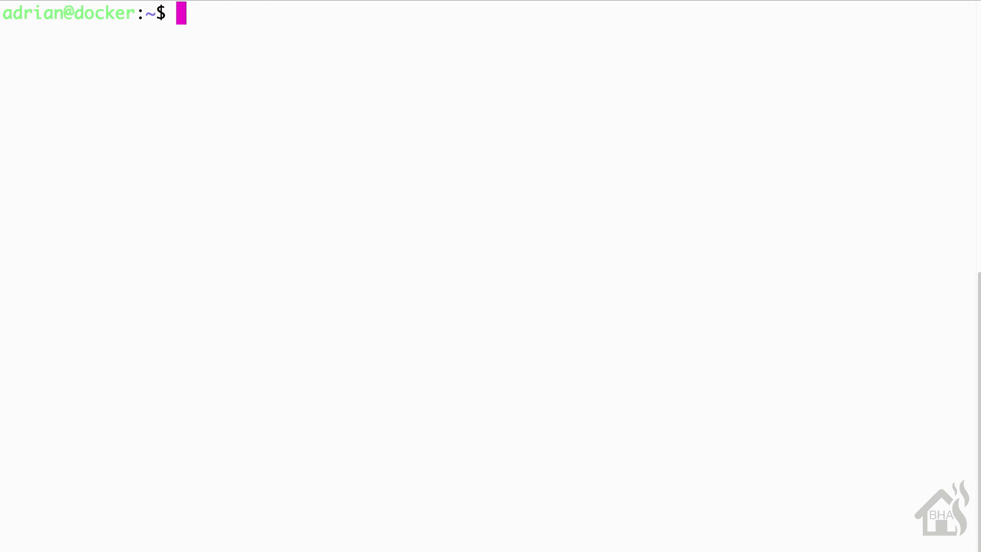
# Create a hacs folder, enter it, and download hacs.zip there with sudo wget.
pyautogui.write('mkdir hacs')
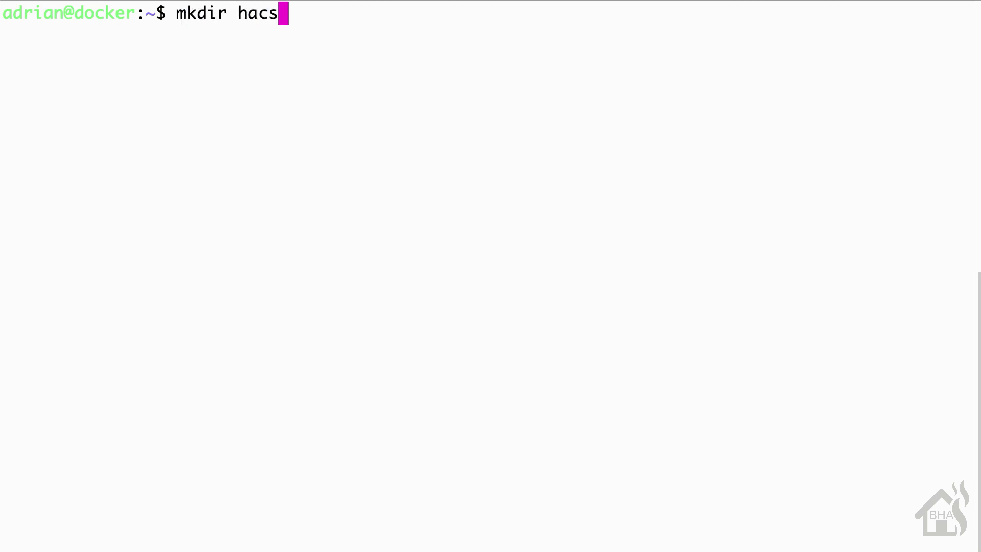
pyautogui.press('Return')
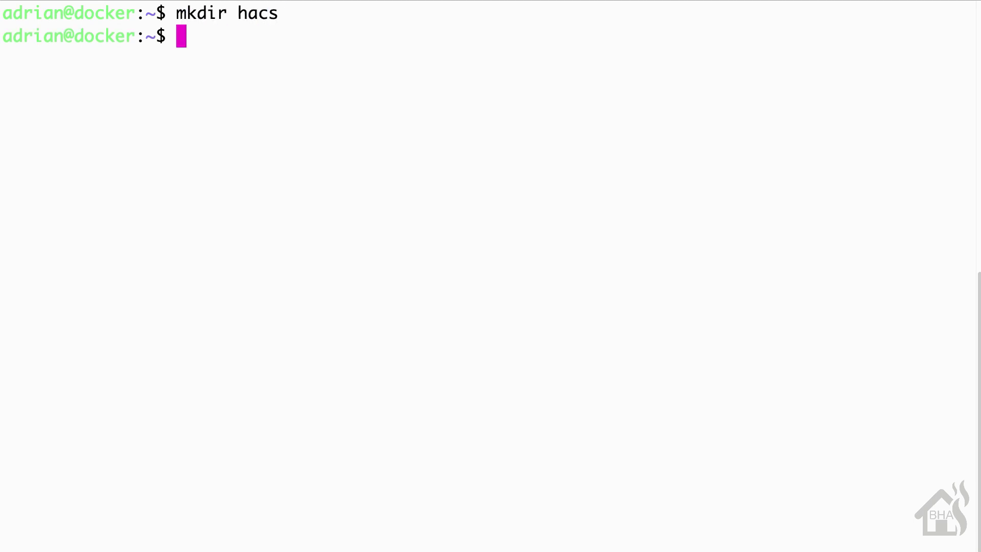
pyautogui.write('cd hacs')
pyautogui.press('Return')
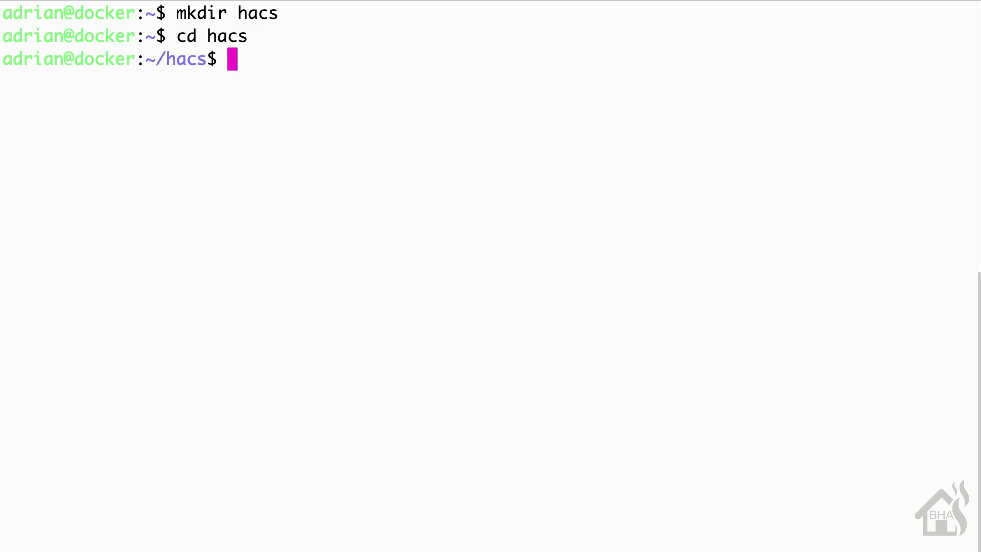
pyautogui.write('sudo ')
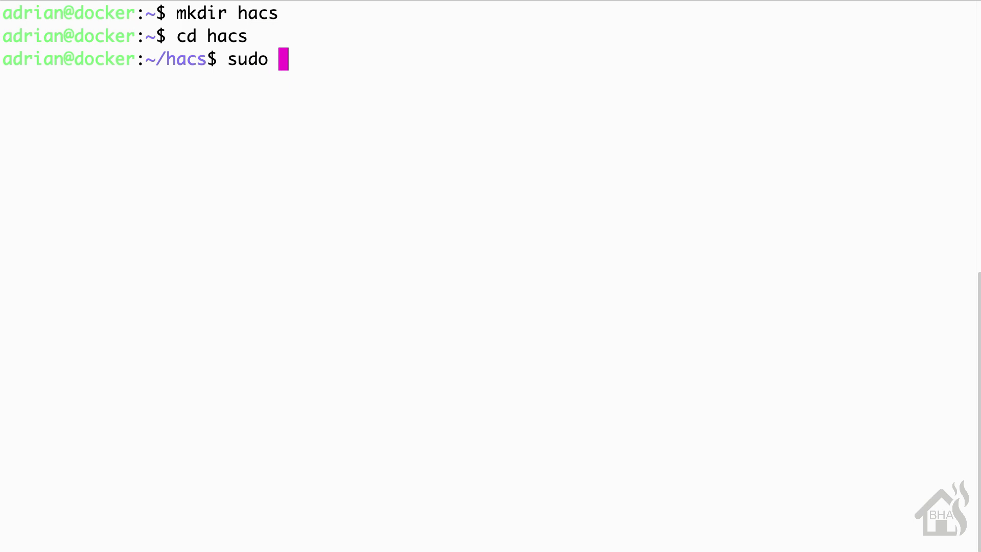
pyautogui.write('wget')
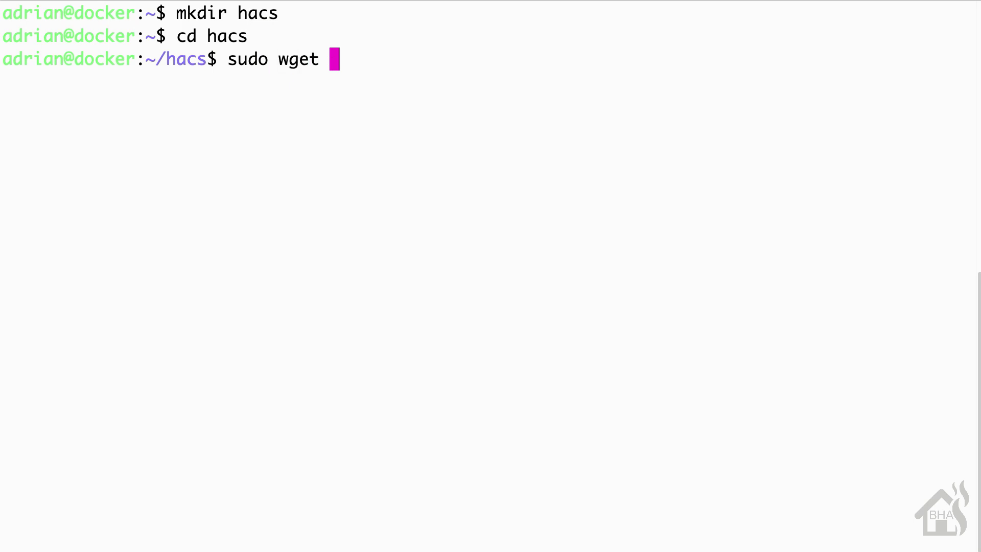
pyautogui.write('https://github.com/hacs/integration/releases/download/1.0.3/hacs.zip')
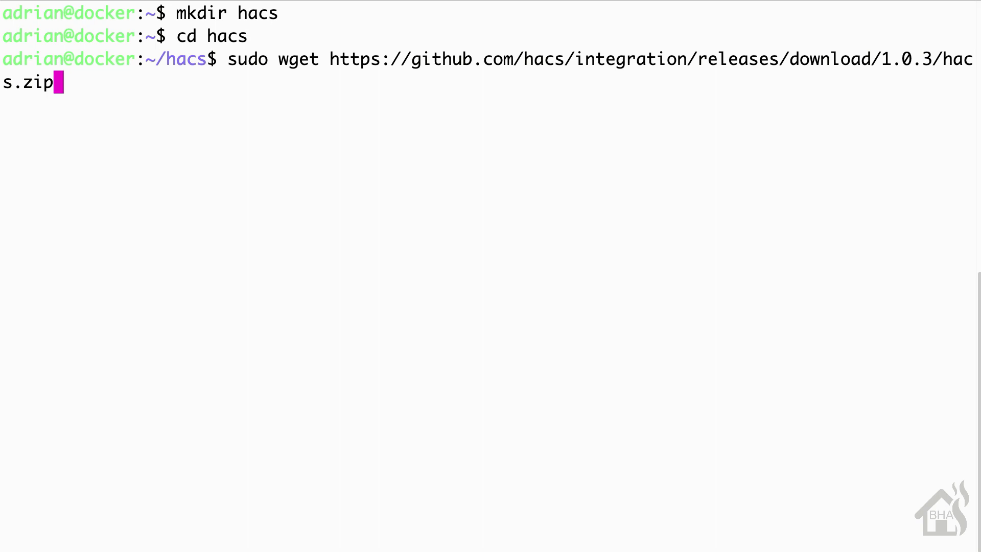
pyautogui.press('Return')
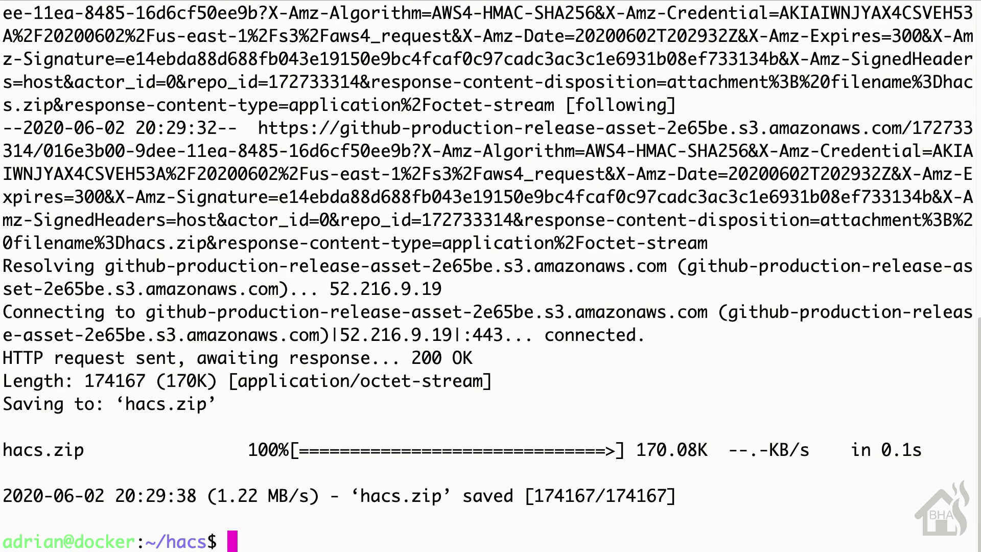
pyautogui.write('ls')
pyautogui.press('Return')
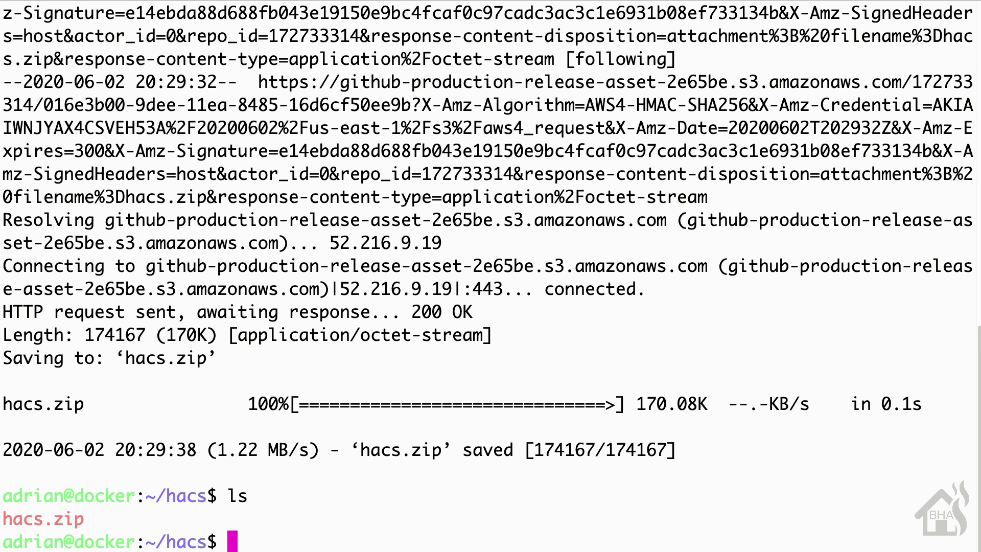
# Unzip hacs.zip with sudo unzip and list the resulting files.
pyautogui.write('sudo un')
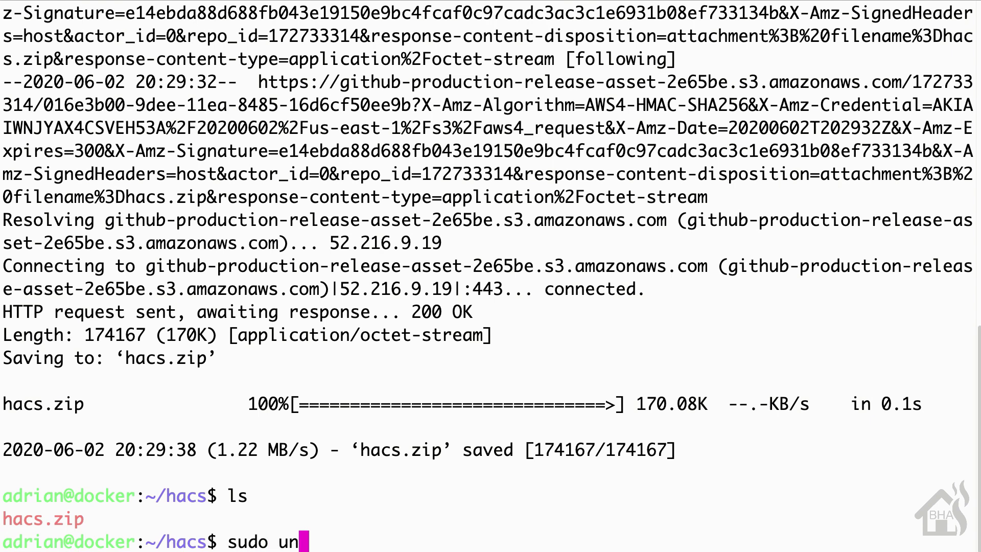
pyautogui.write('zip ha')
pyautogui.press('Tab')
pyautogui.press('Return')
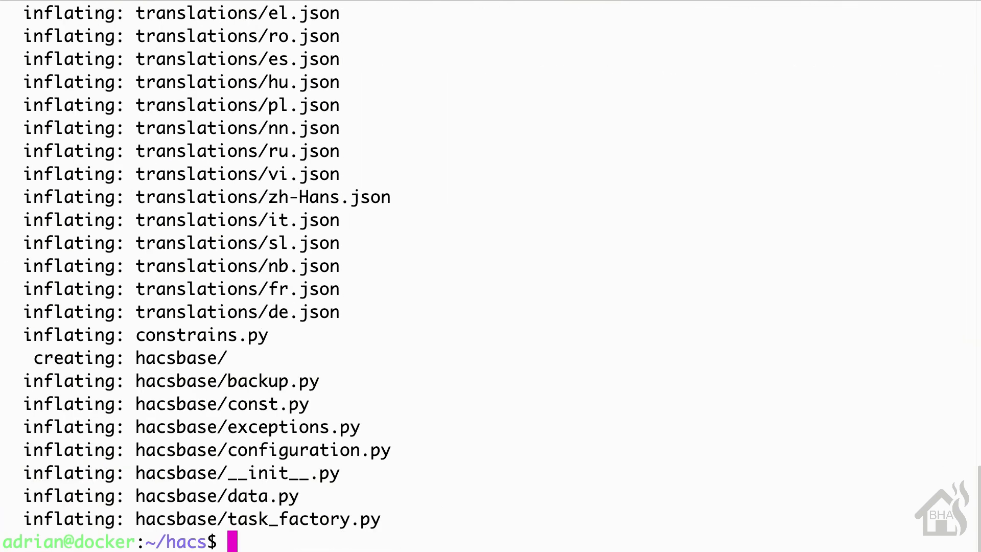
pyautogui.write('ls')
pyautogui.press('Return')
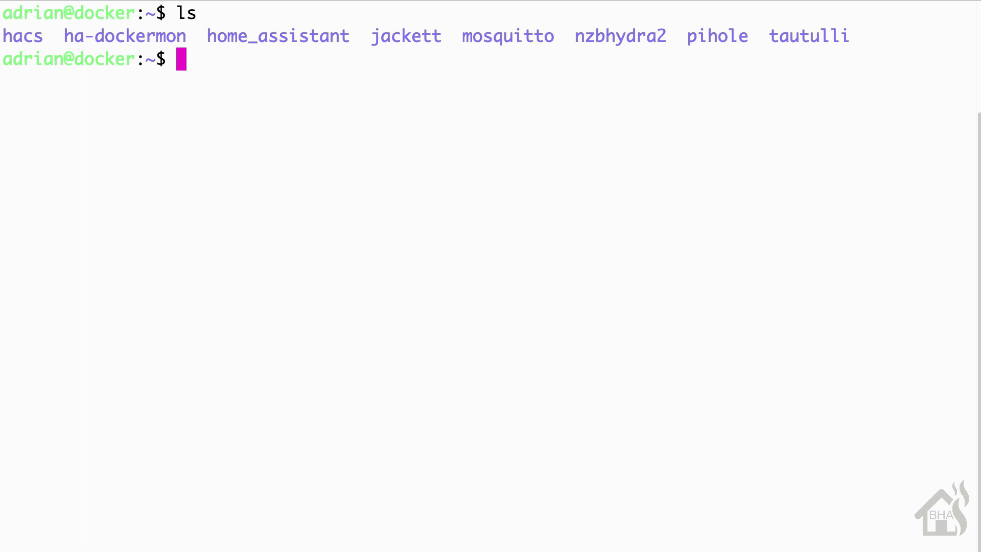
# Move the hacs folder into ~/home_assistant/custom_components with sudo mv.
pyautogui.write('sudo mv hac')
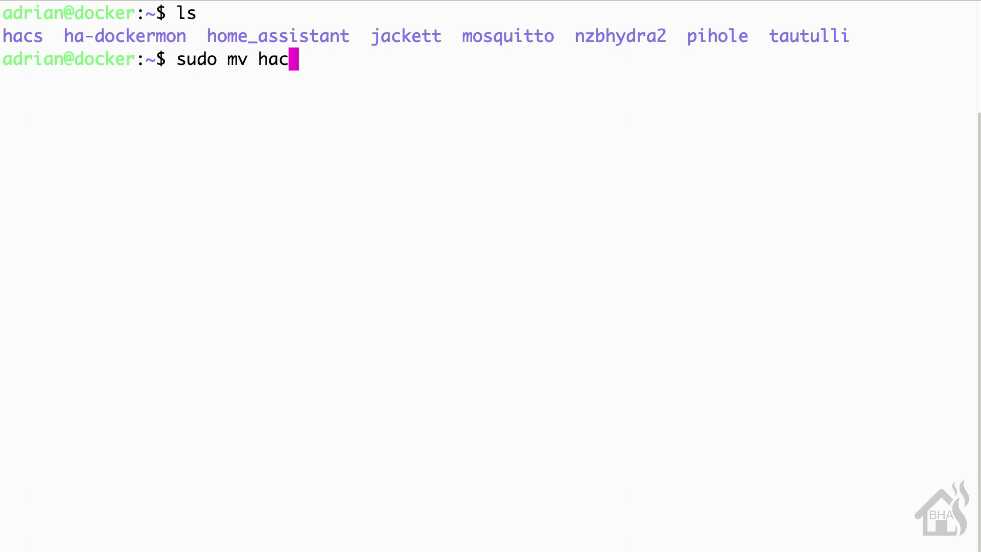
pyautogui.press('Tab')
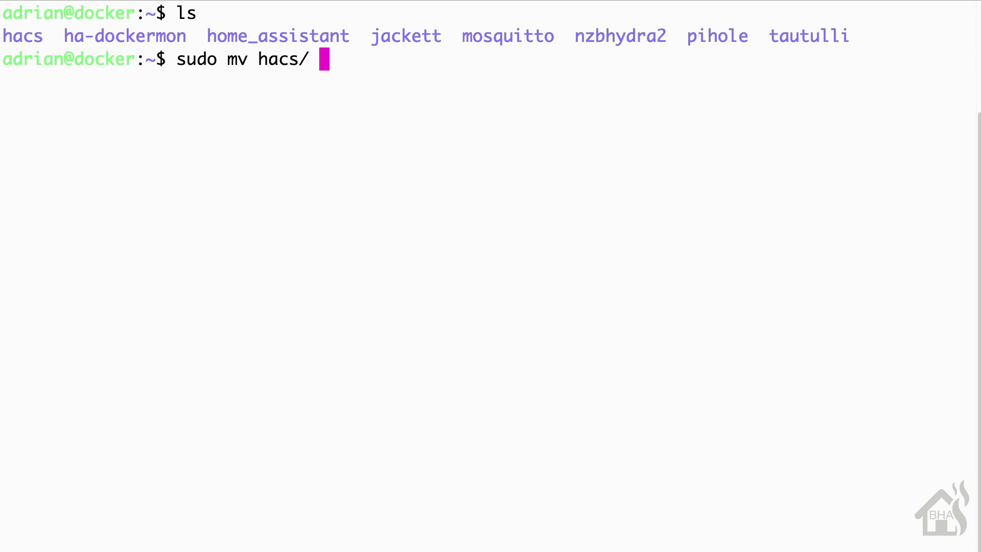
pyautogui.write('~/')
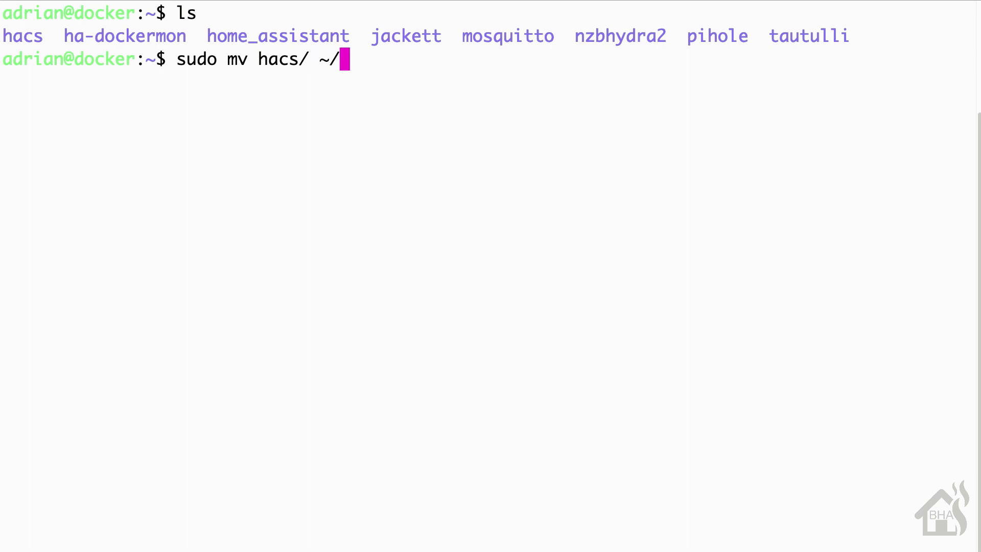
pyautogui.write('ho')
pyautogui.press('Tab')
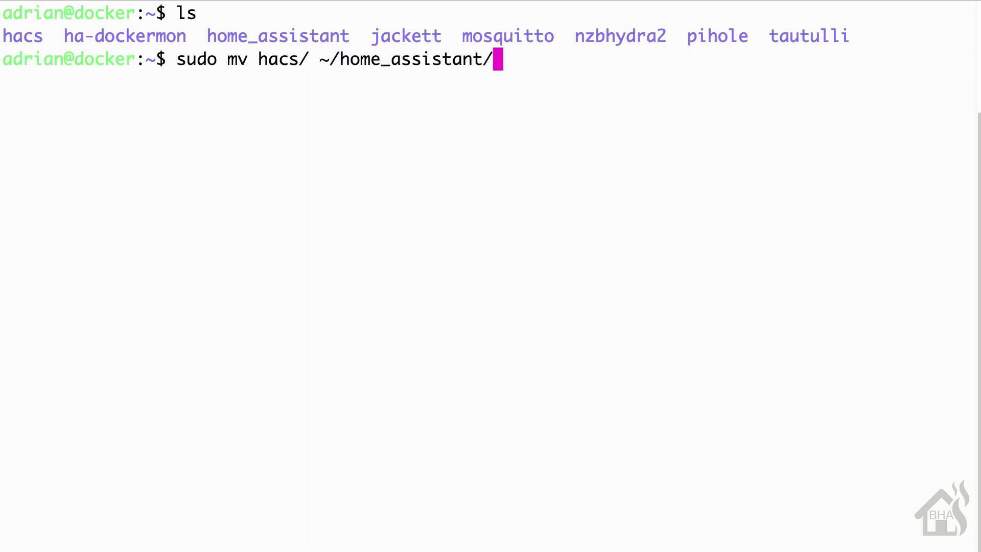
pyautogui.write('custom_c')
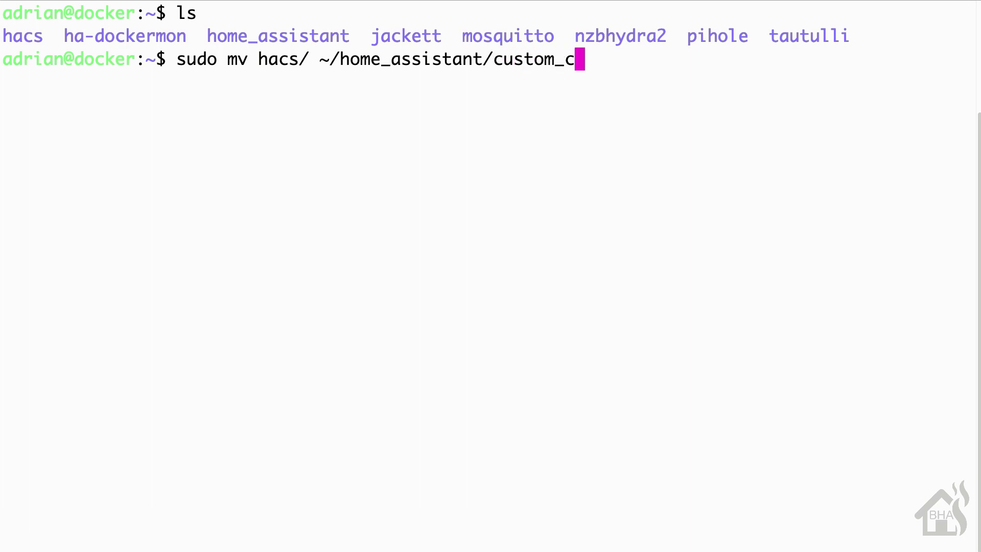
pyautogui.press('Tab')
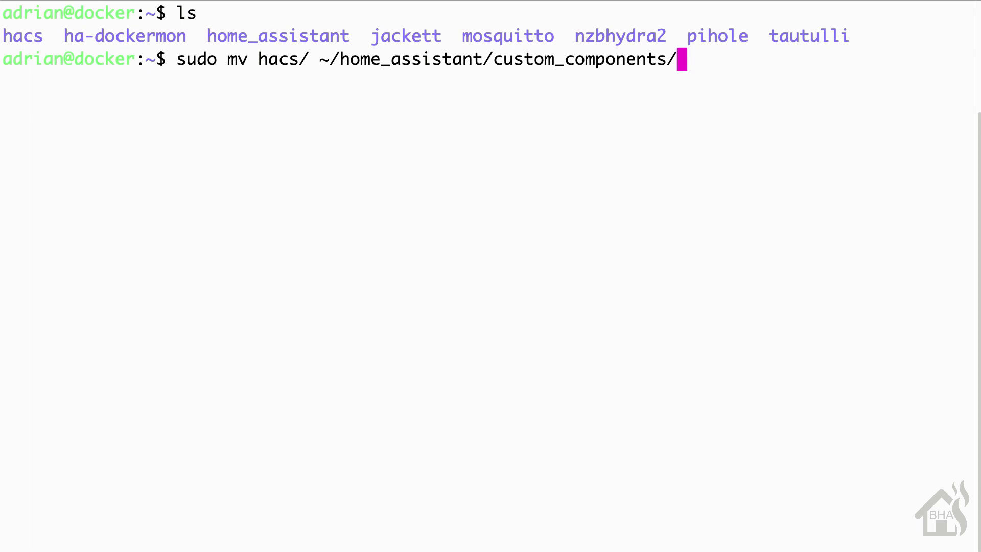
pyautogui.press('Return')
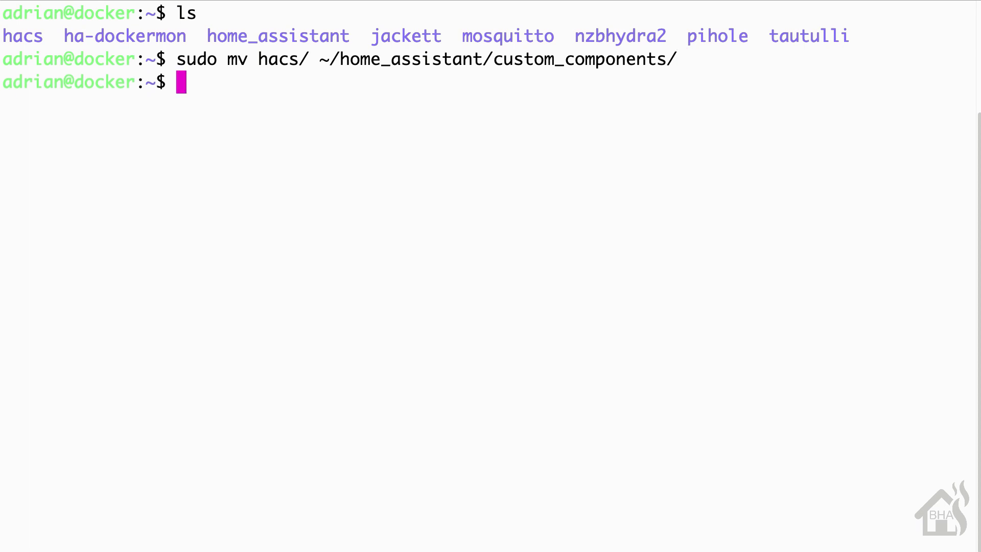
# Change into ~/home_assistant/custom_components and list its contents.
pyautogui.write('cd ')
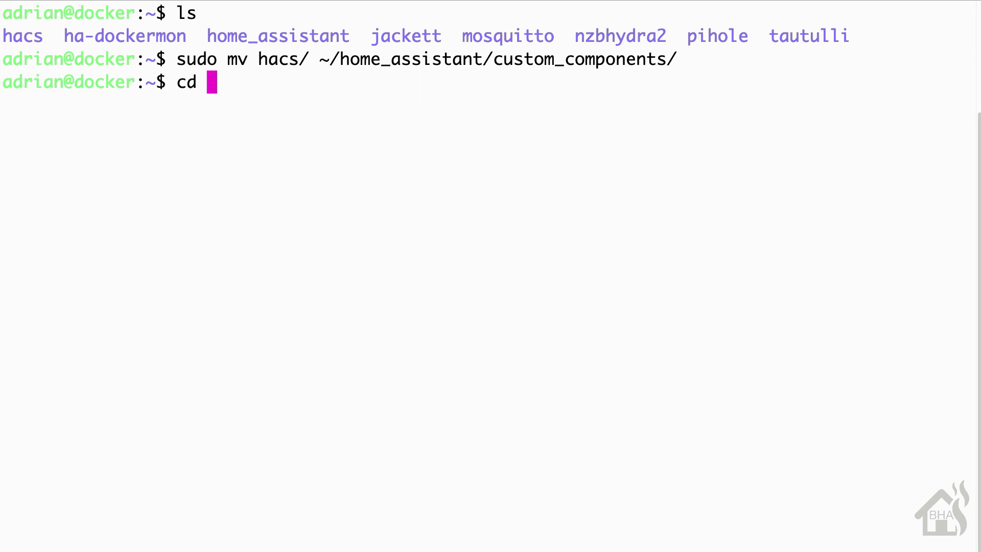
pyautogui.write('~/home')
pyautogui.press('Tab')
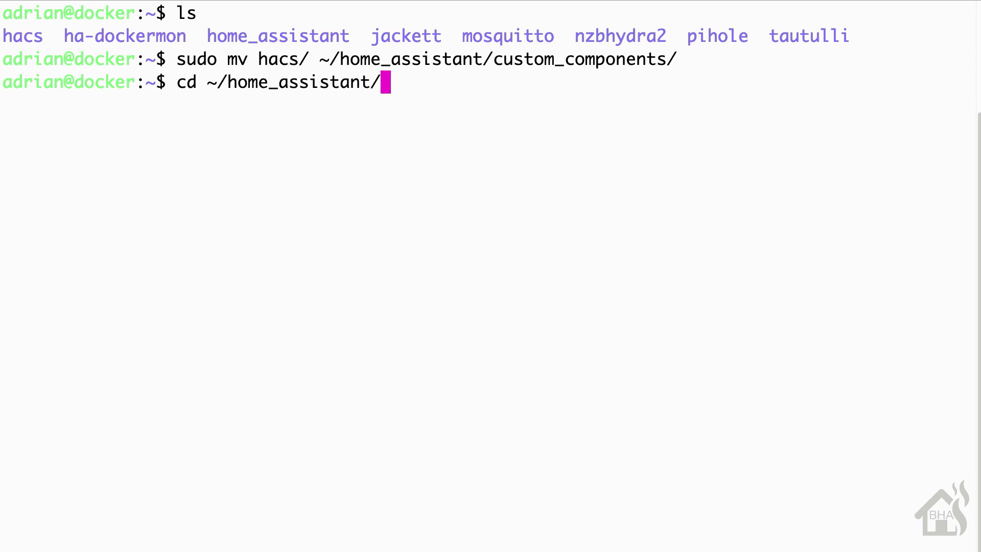
pyautogui.write('c')
pyautogui.press('Tab')
pyautogui.press('Return')
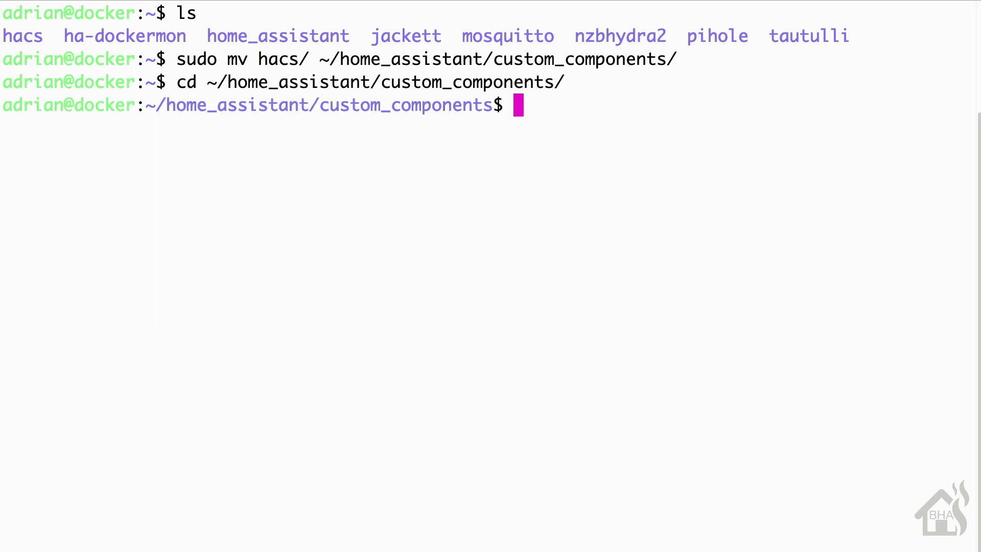
pyautogui.write('ls')
pyautogui.press('Return')
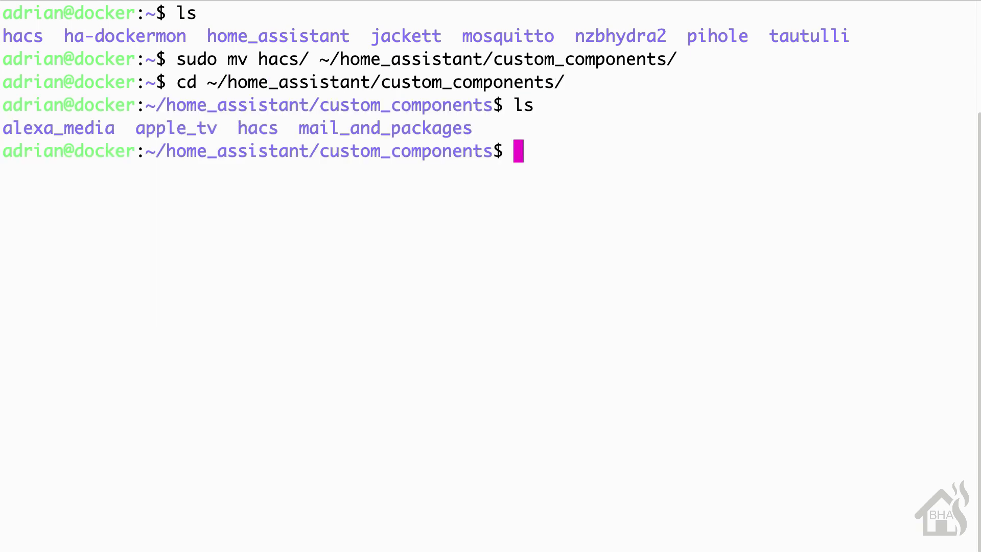
# Enter the hacs folder and list its files.
pyautogui.write('cd ha')
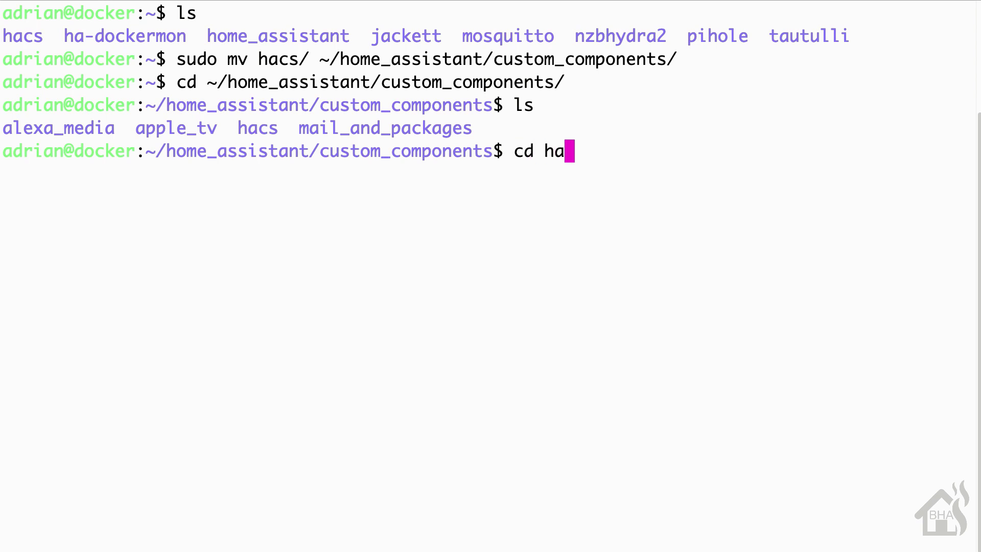
pyautogui.press('Tab')
pyautogui.press('Return')
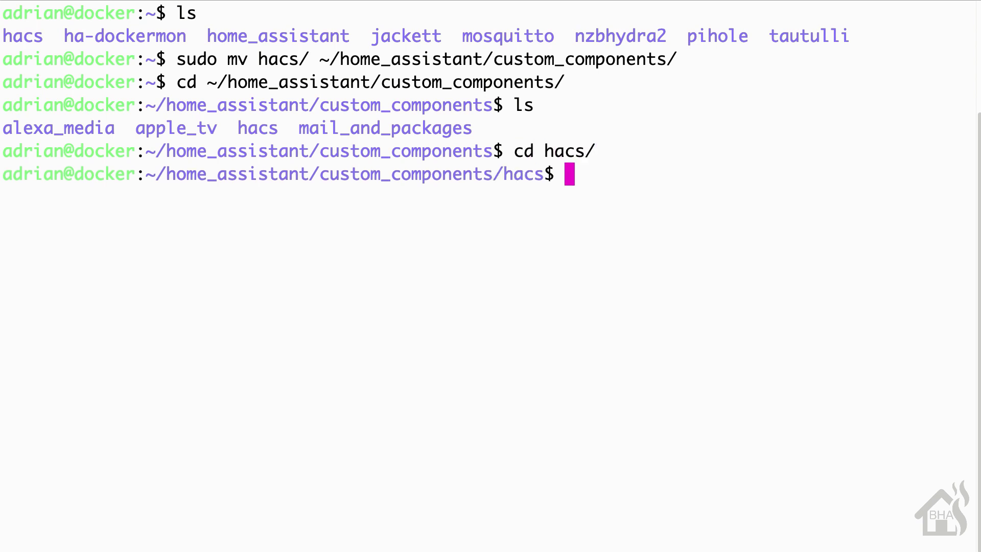
pyautogui.write('ls')
pyautogui.press('Return')
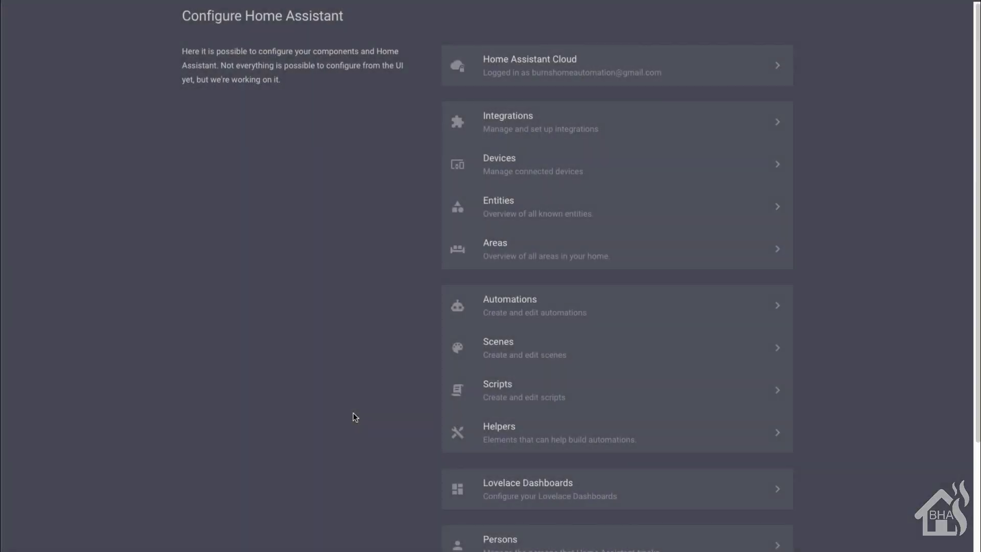
# Run Check Configuration in Server Controls, then restart Home Assistant and confirm.
pyautogui.scroll(-4, 454, 366)
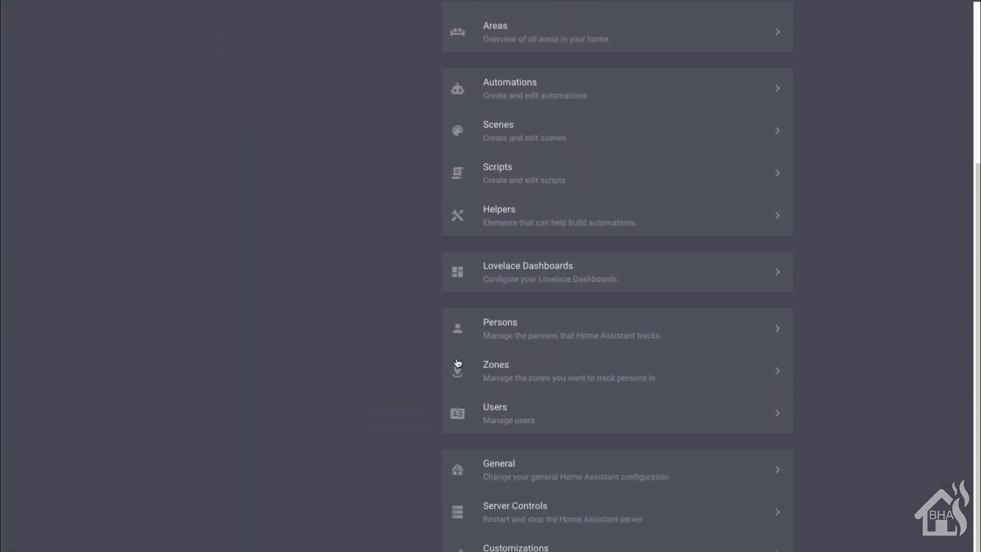
pyautogui.click(552, 512)
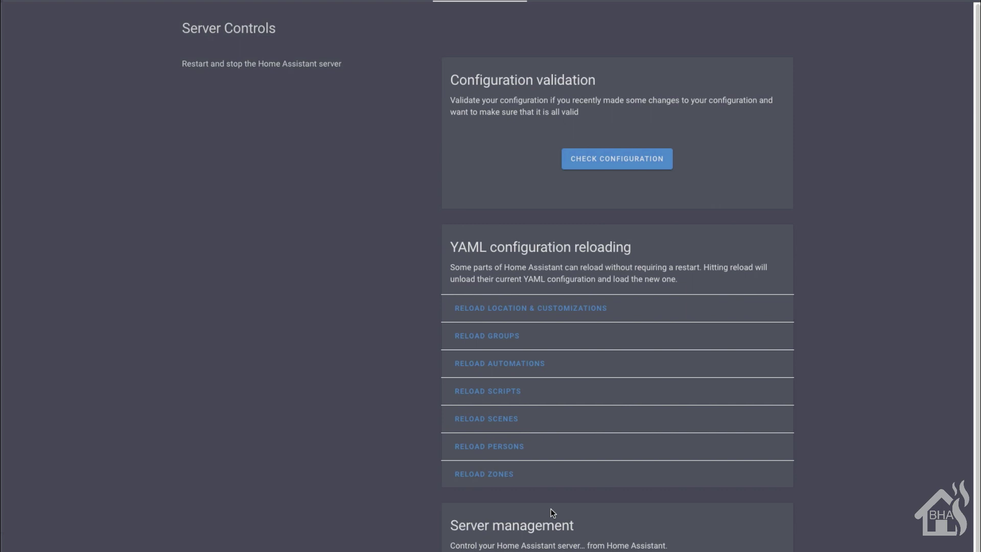
pyautogui.click(616, 157)
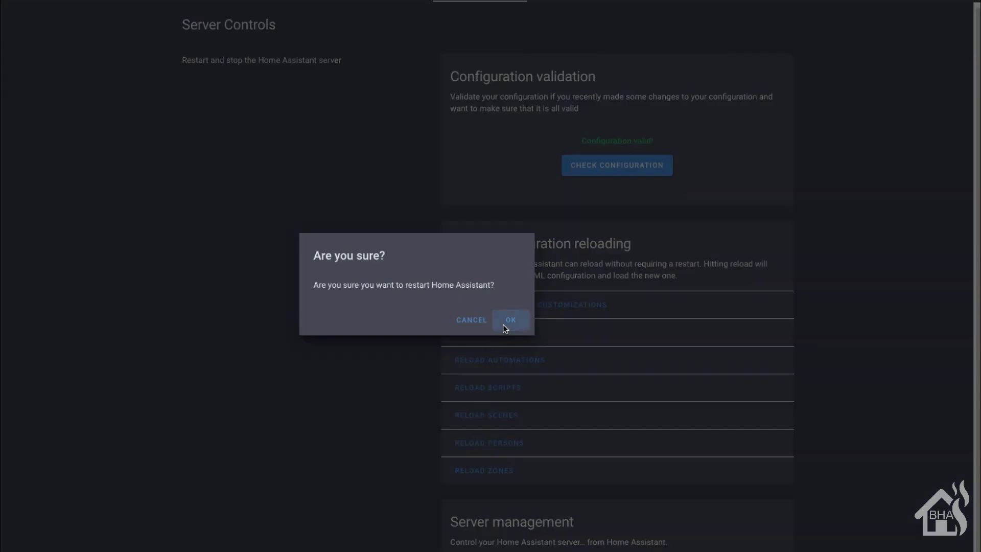
pyautogui.click(507, 320)
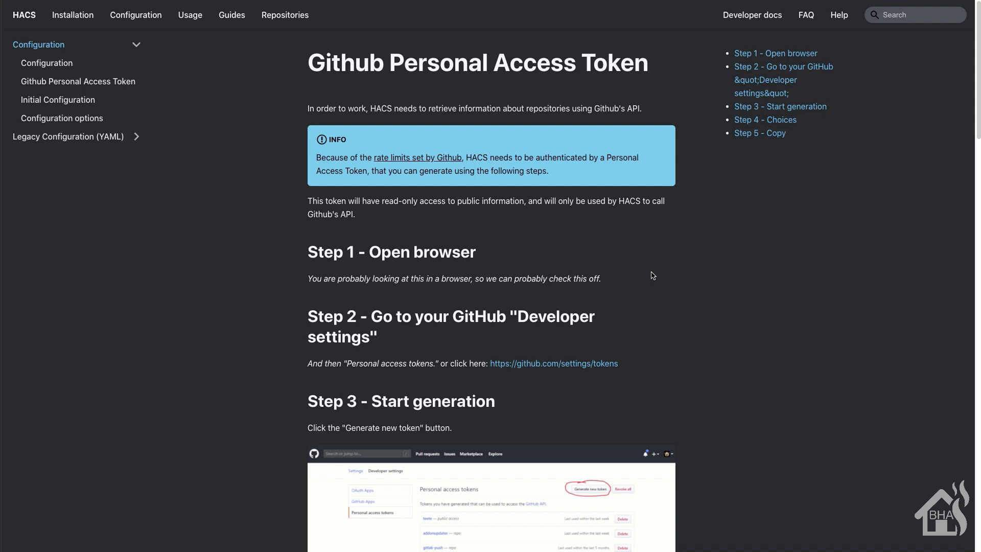
# Follow the github.com/settings/tokens link to GitHub's Personal access tokens page.
pyautogui.click(568, 366)
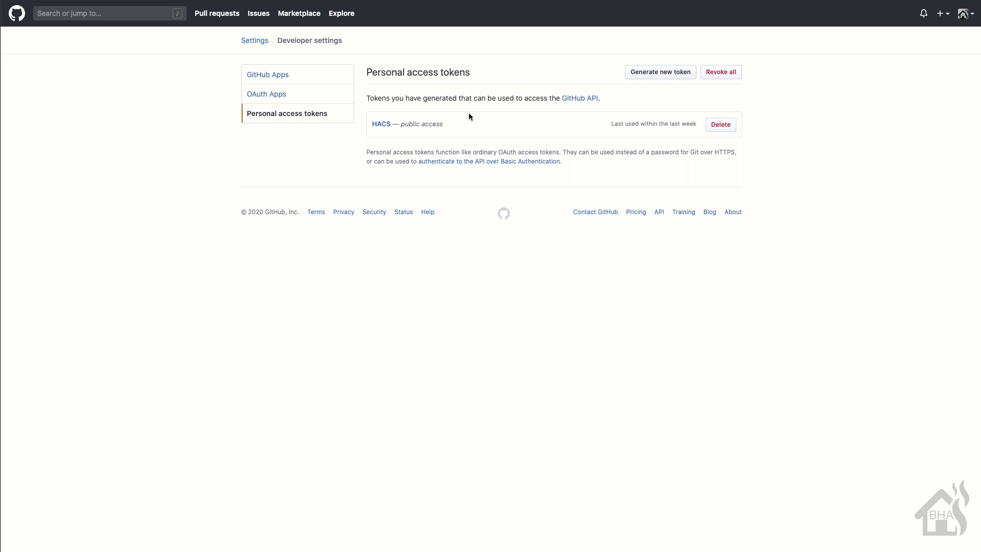
# Generate a new GitHub personal access token with the note HACS2.
pyautogui.click(641, 71)
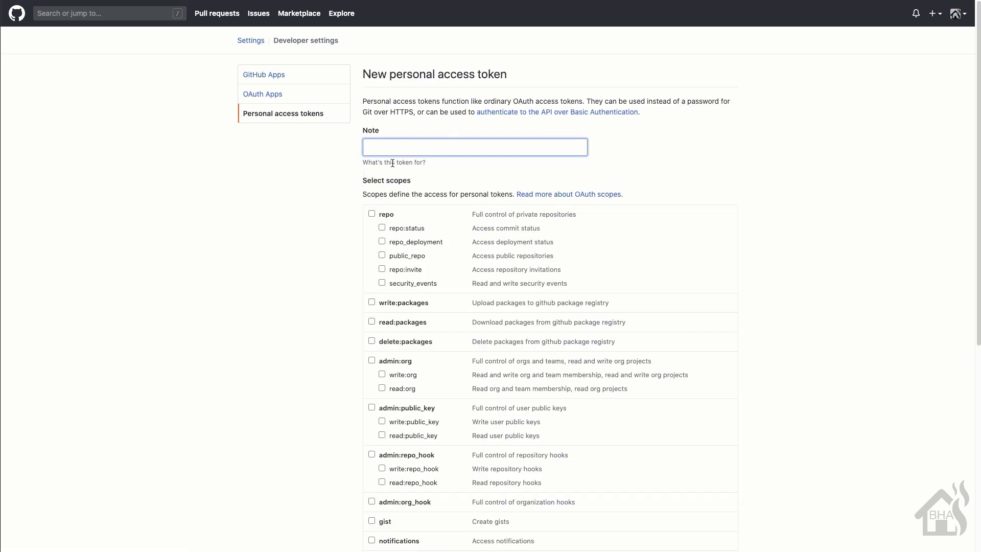
pyautogui.write('HACS2')
pyautogui.scroll(-1, 573, 237)
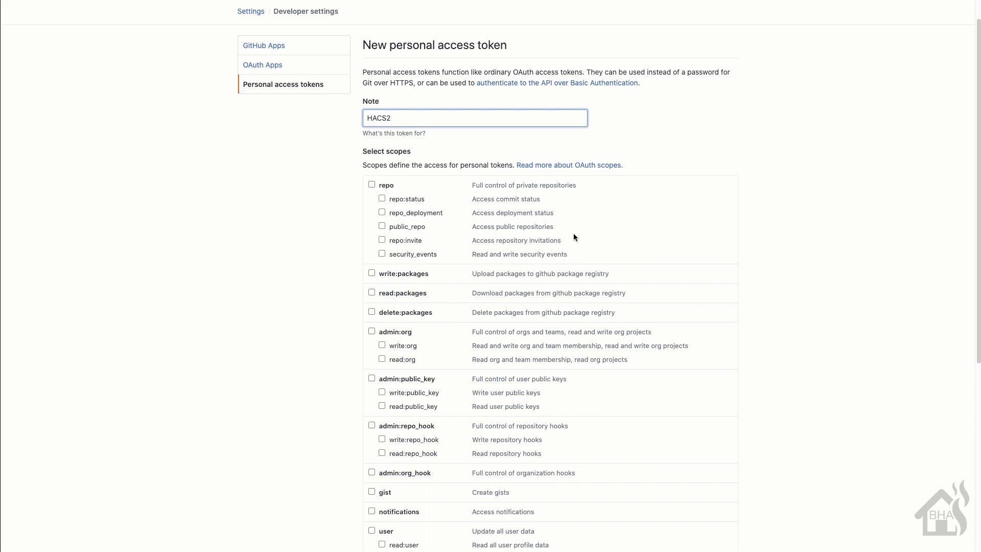
pyautogui.scroll(-6, 573, 237)
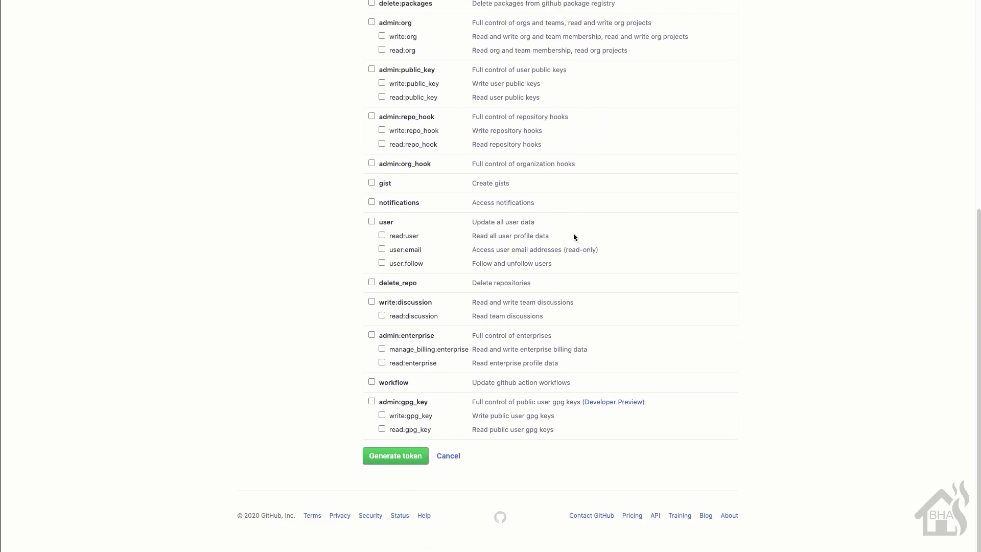
pyautogui.click(411, 454)
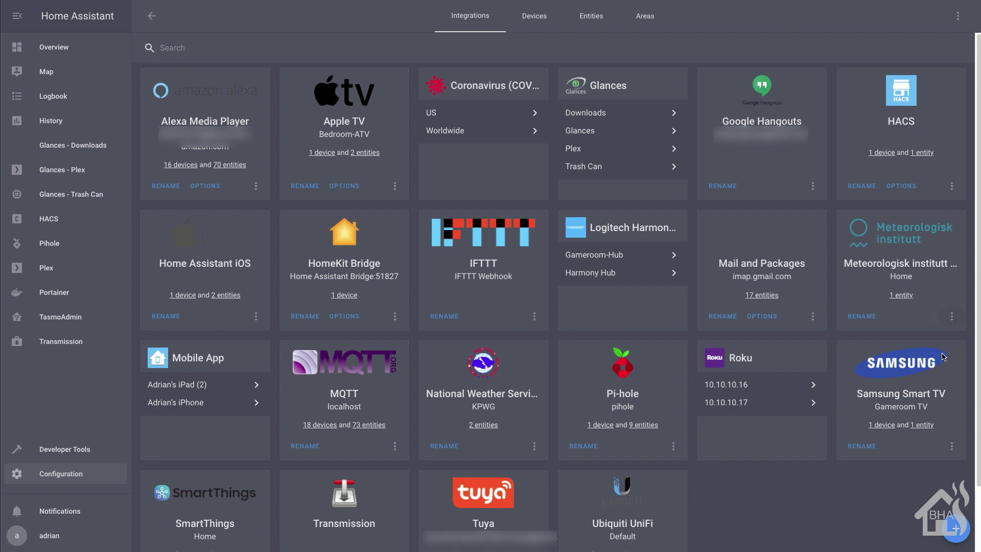
# Try adding HACS as a new integration, then close the resulting Aborted notice.
pyautogui.click(954, 528)
pyautogui.scroll(-7, 481, 278)
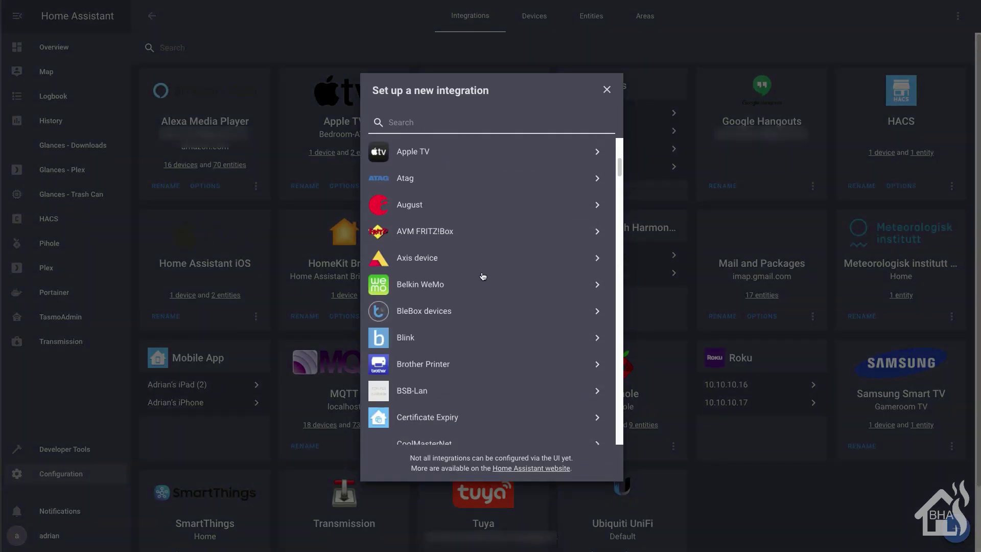
pyautogui.scroll(-3, 482, 277)
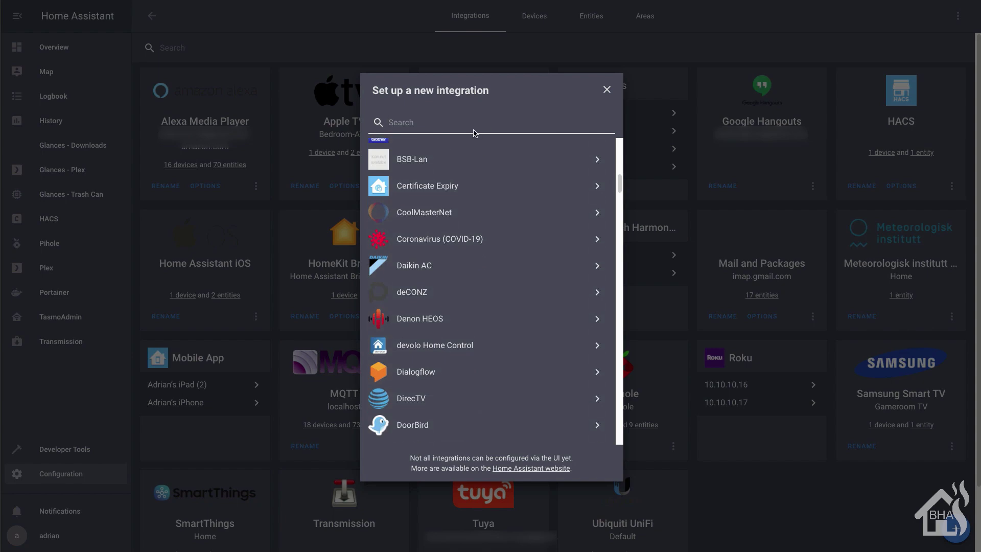
pyautogui.write('ha')
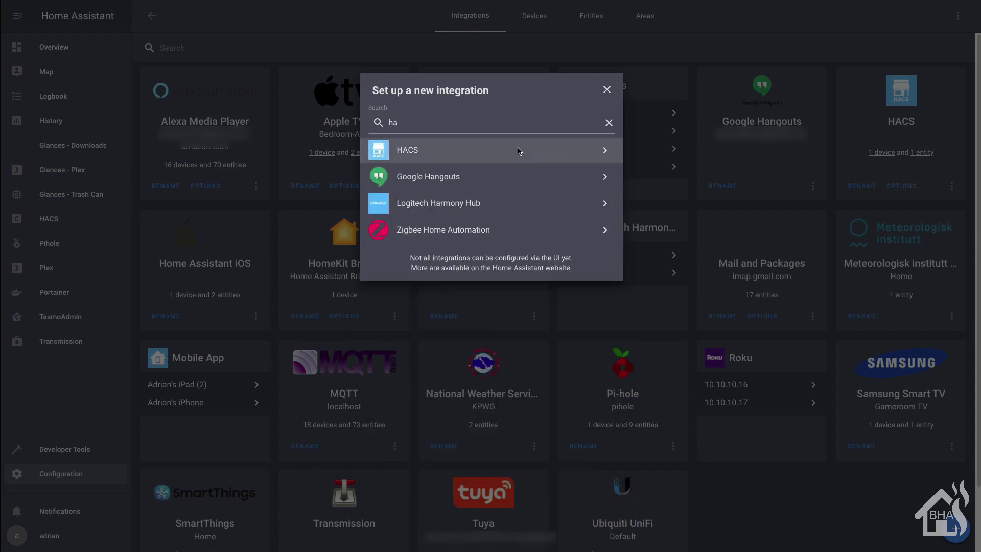
pyautogui.click(517, 148)
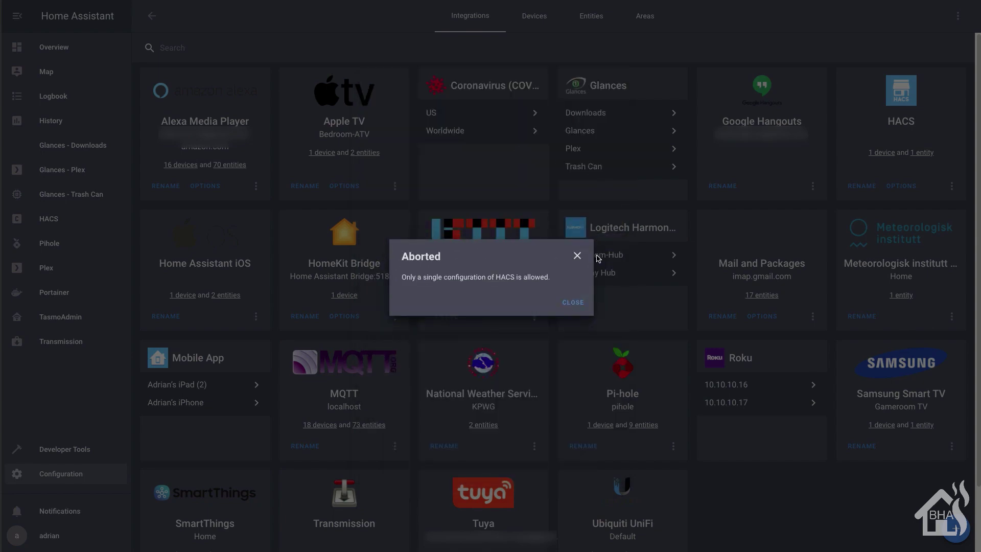
pyautogui.click(579, 258)
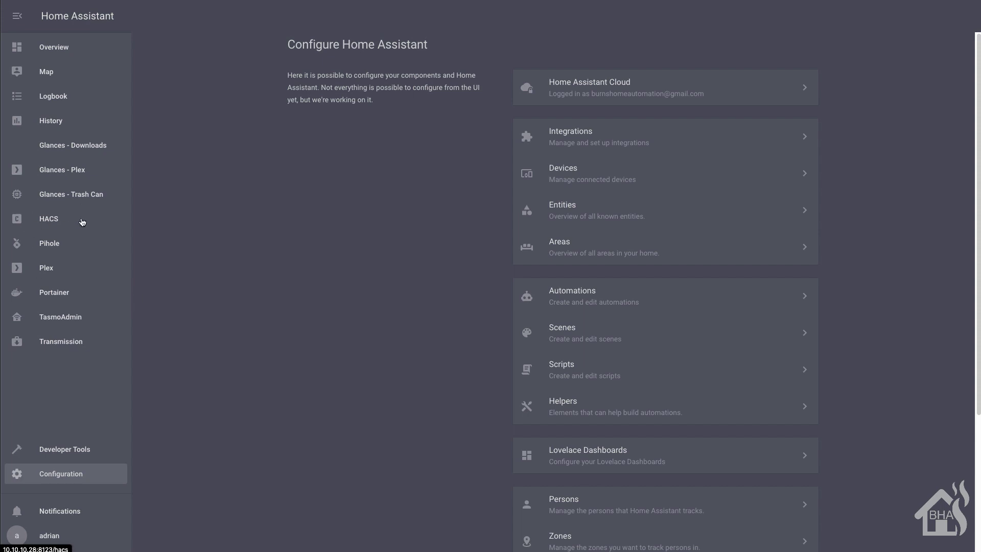
# Open HACS from the sidebar and browse its list of custom integrations.
pyautogui.click(53, 221)
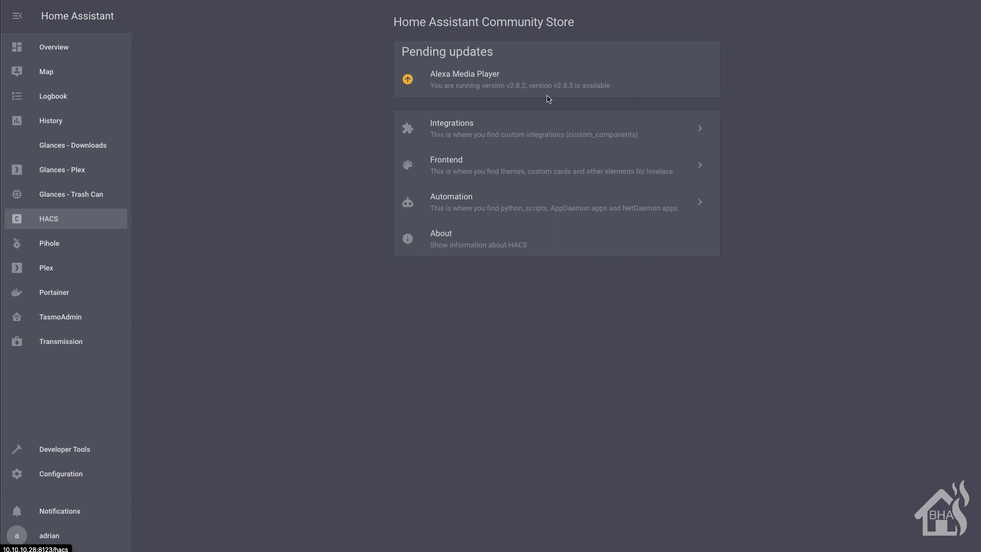
pyautogui.click(481, 137)
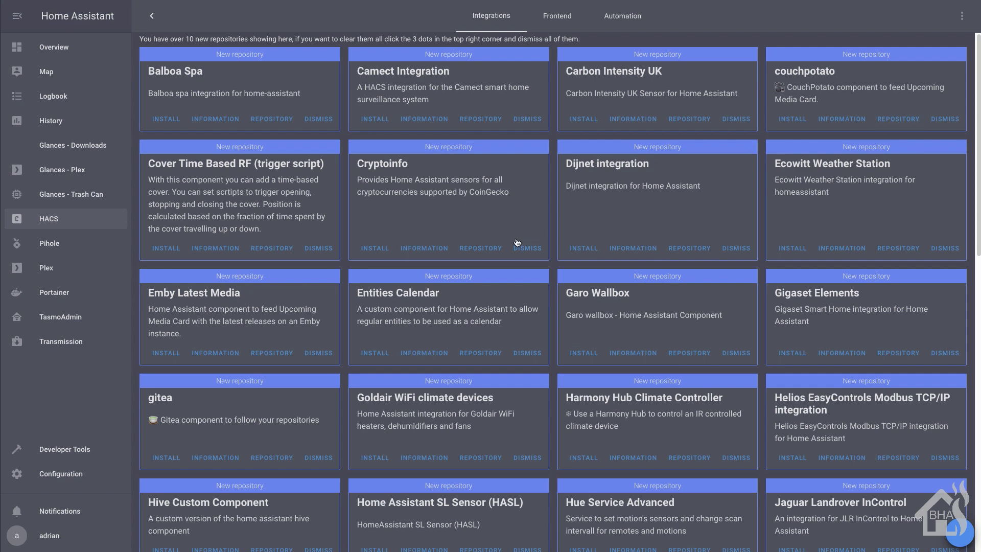
pyautogui.scroll(-3, 510, 243)
pyautogui.scroll(-5, 511, 242)
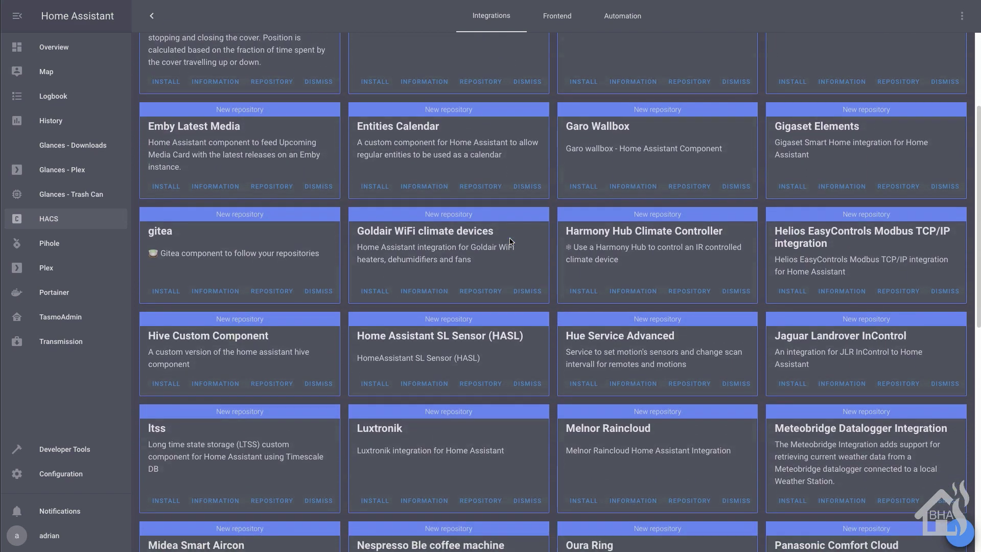
pyautogui.scroll(-3, 510, 242)
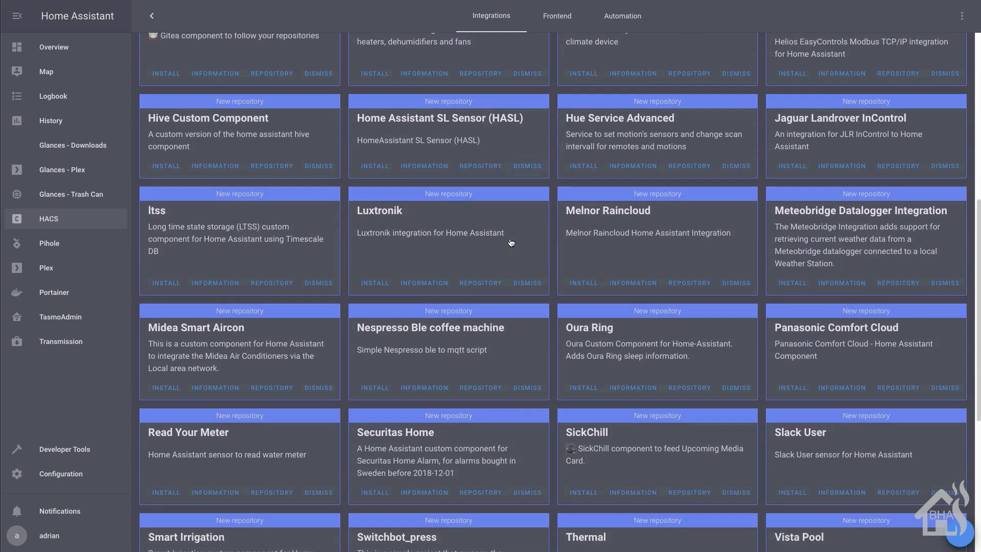
pyautogui.scroll(-5, 510, 242)
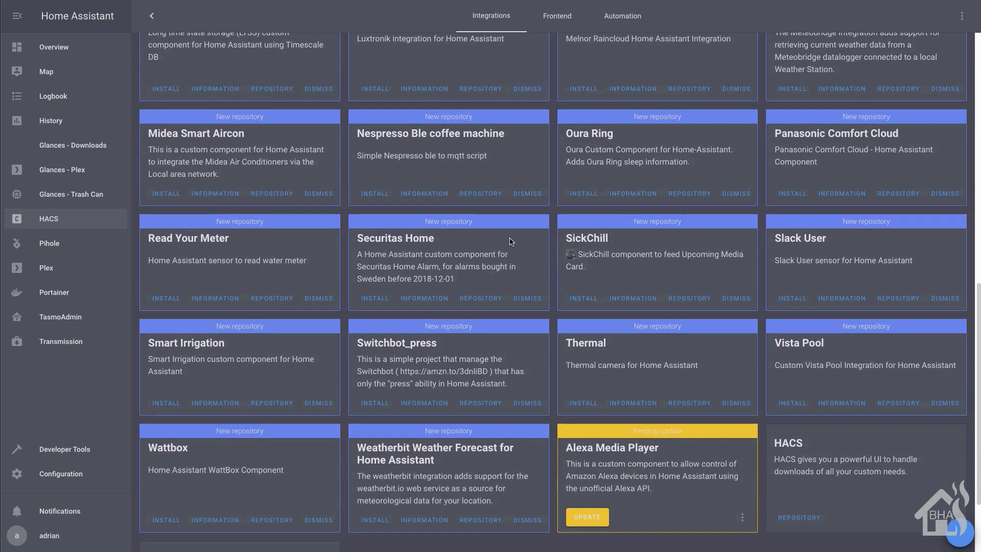
pyautogui.scroll(-1, 511, 242)
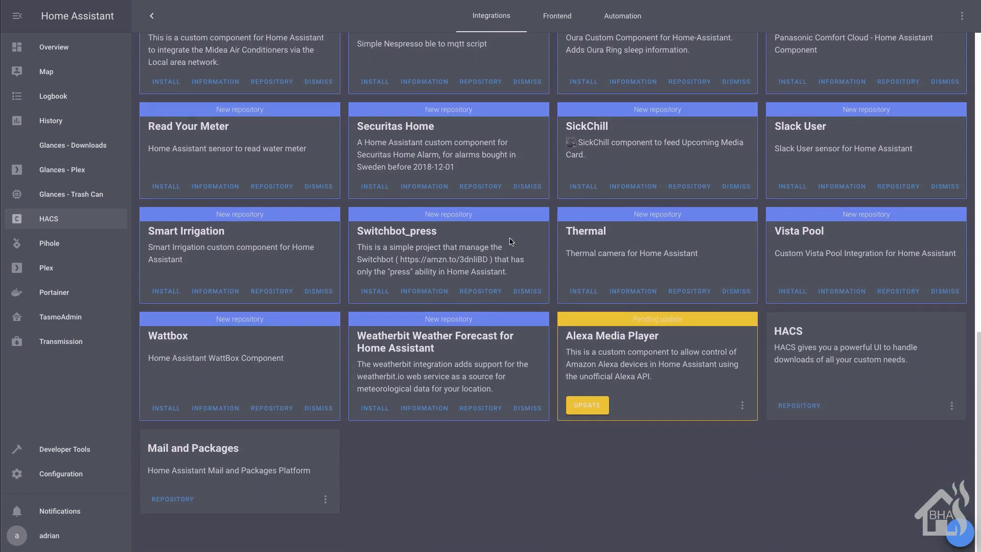
pyautogui.scroll(6, 511, 242)
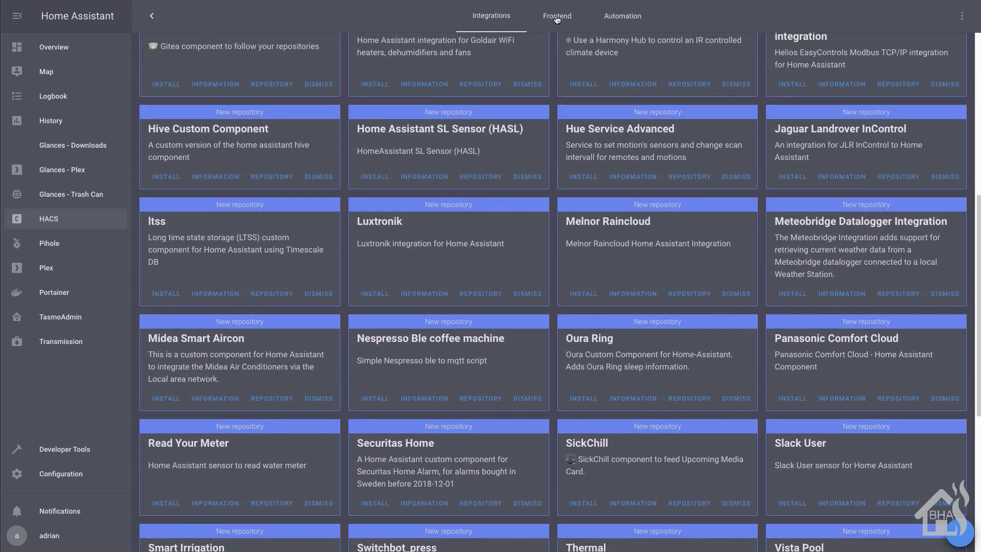
# Install Clear Theme version v1.1 from the HACS Frontend store.
pyautogui.click(557, 16)
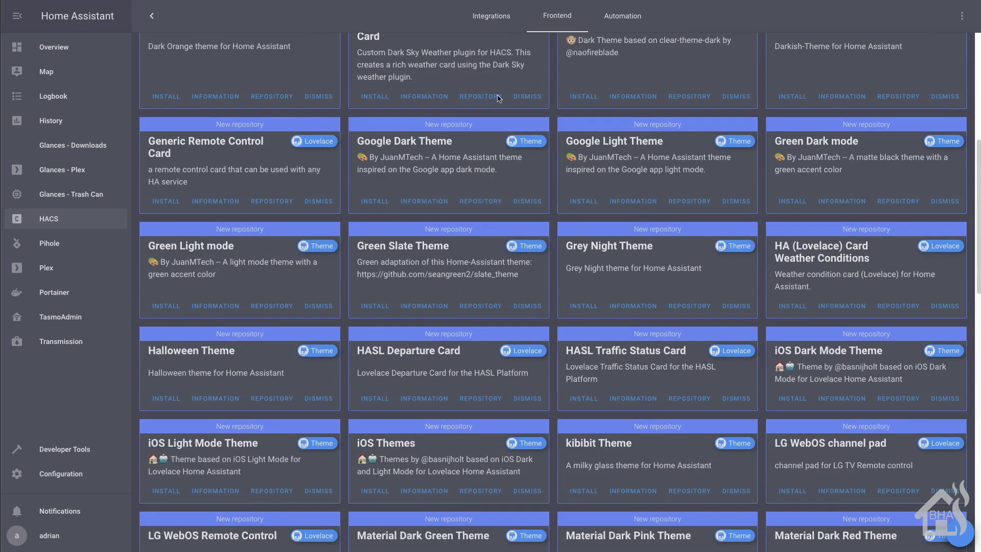
pyautogui.scroll(8, 441, 164)
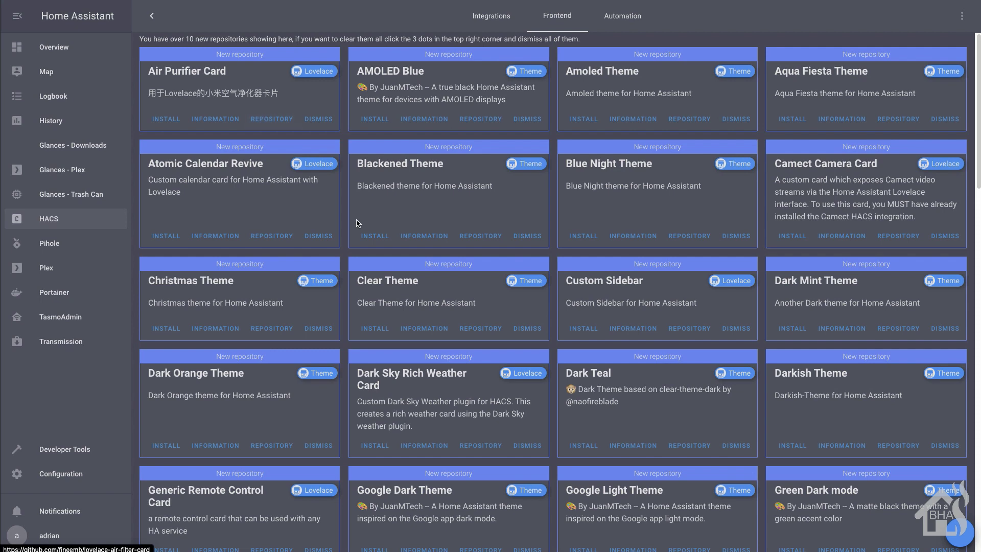
pyautogui.click(389, 282)
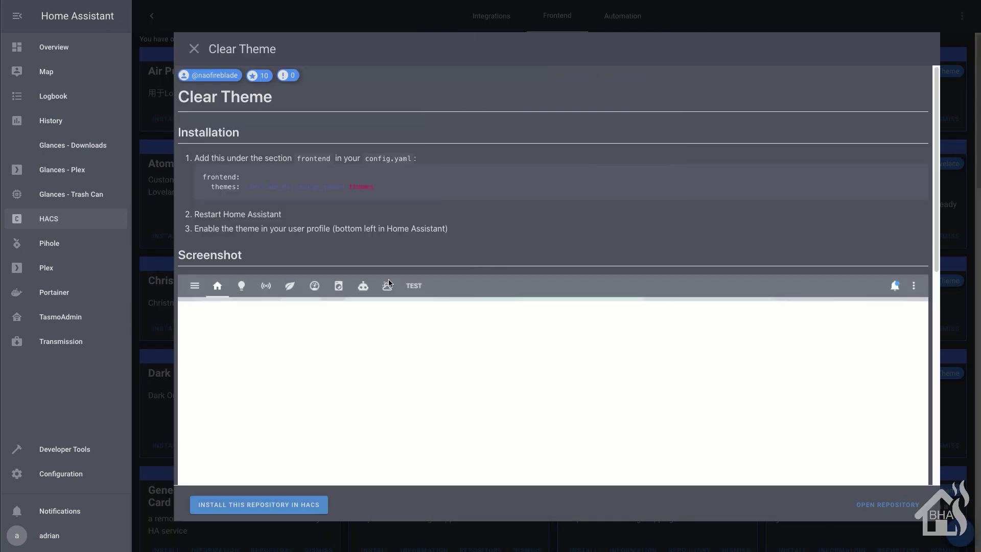
pyautogui.scroll(-5, 726, 337)
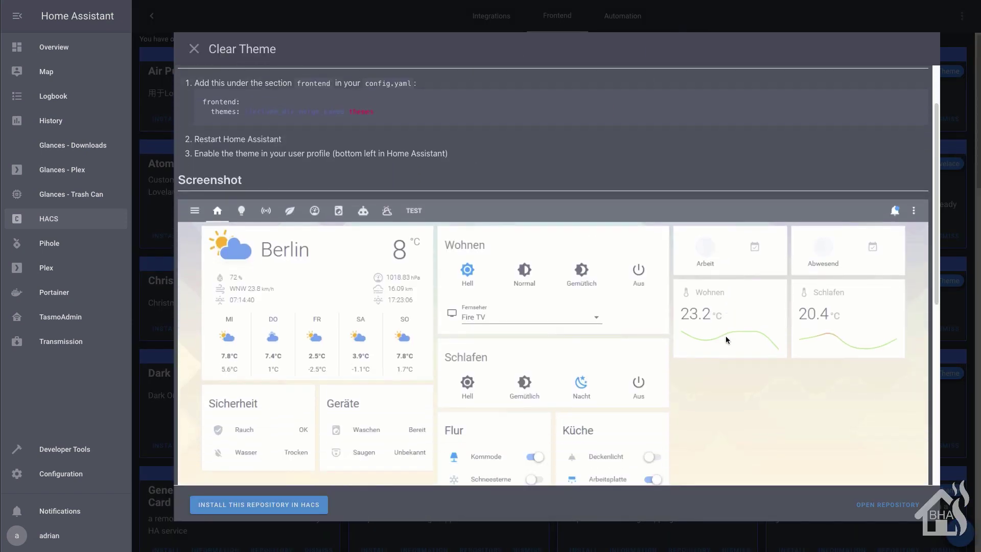
pyautogui.scroll(5, 725, 337)
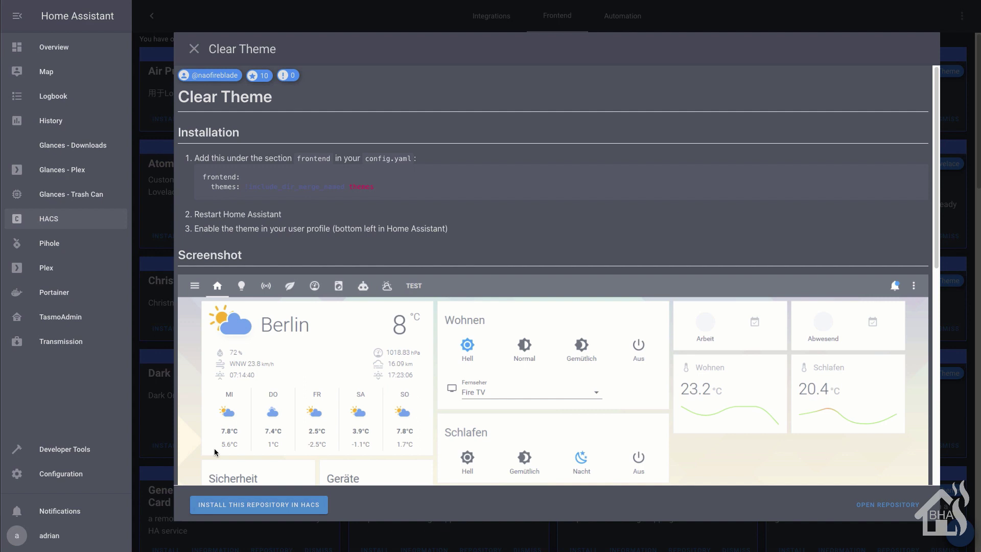
pyautogui.click(300, 505)
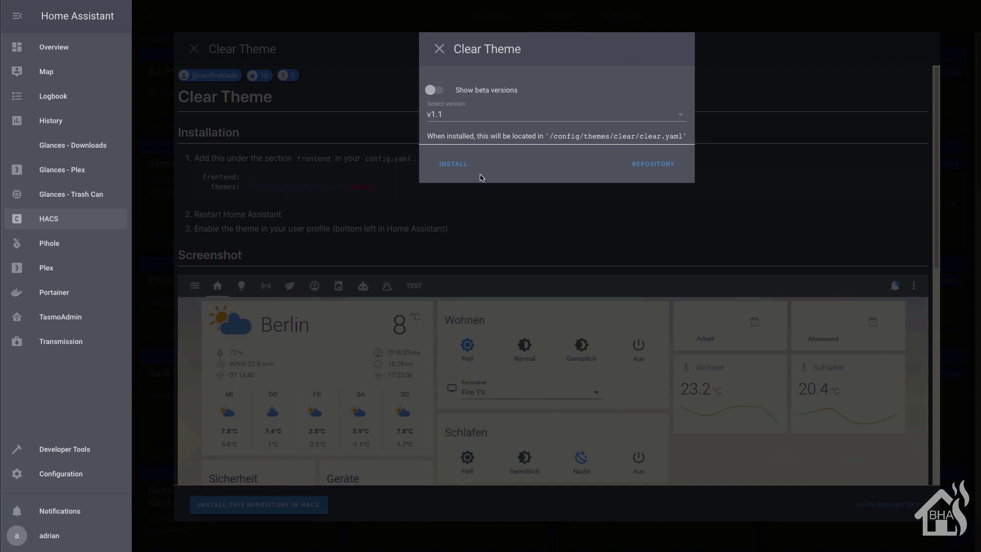
pyautogui.click(446, 168)
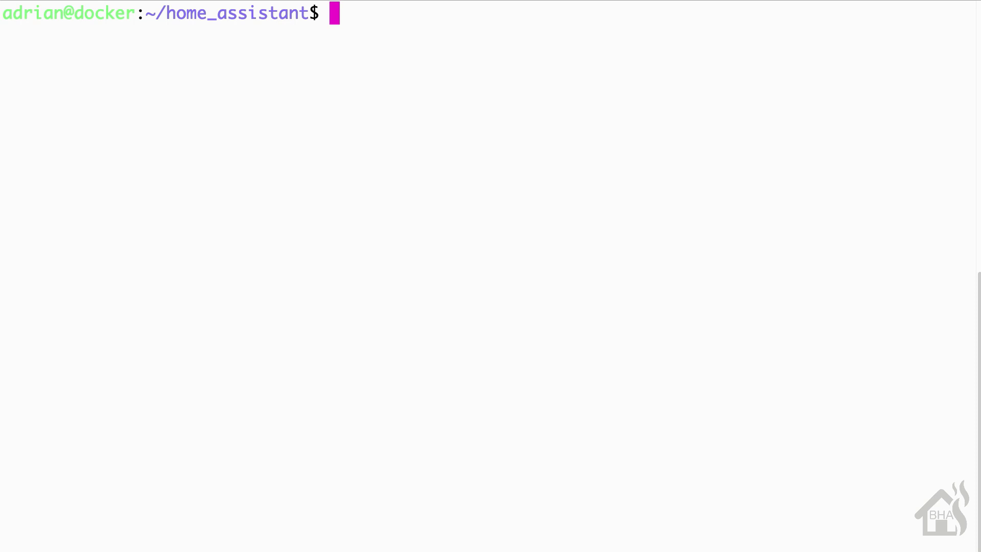
# Change into the themes folder with cd and ls to confirm the clear folder exists.
pyautogui.write('cd the')
pyautogui.press('Tab')
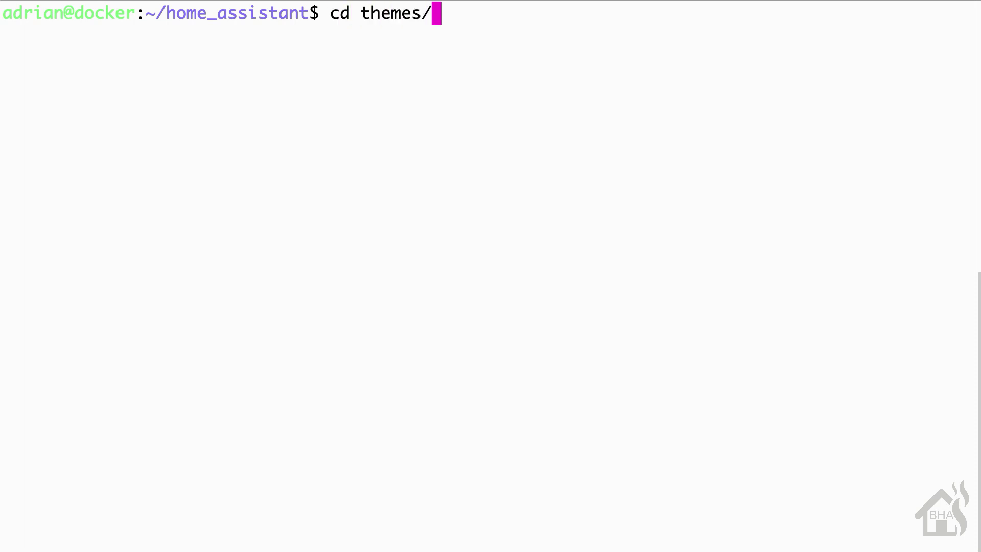
pyautogui.press('Return')
pyautogui.write('ls')
pyautogui.press('Return')
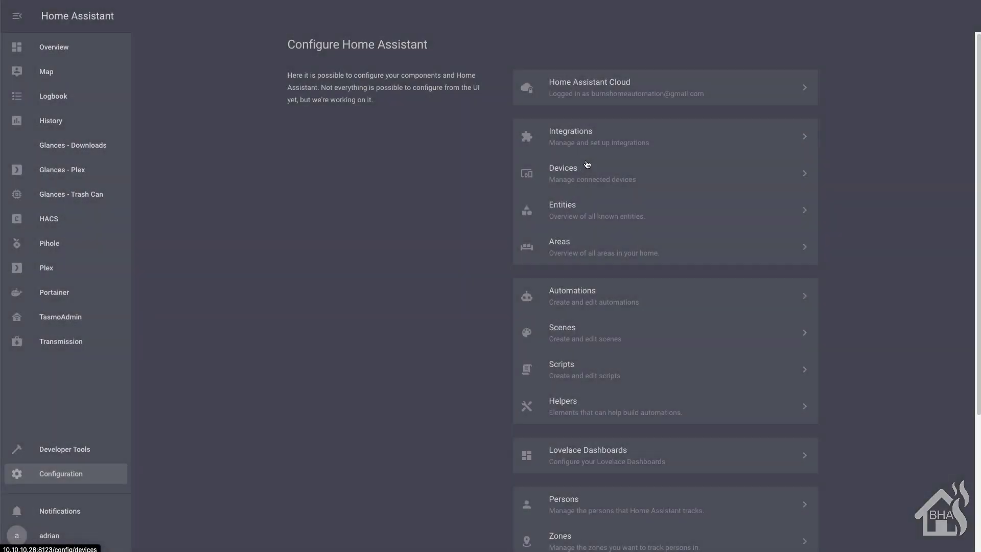
# Run Check Configuration in Server Controls until it reads valid, then restart Home Assistant.
pyautogui.scroll(-4, 573, 354)
pyautogui.click(610, 477)
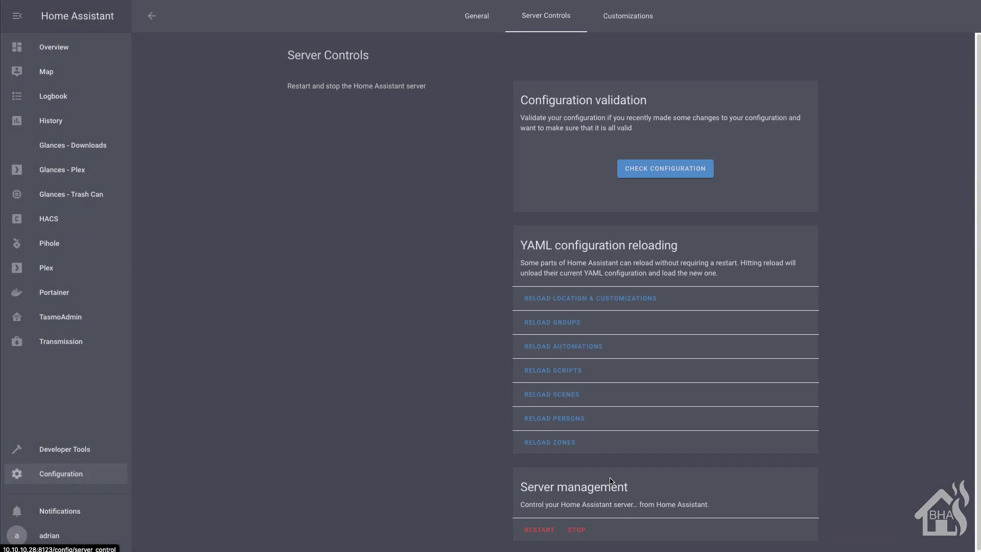
pyautogui.click(691, 178)
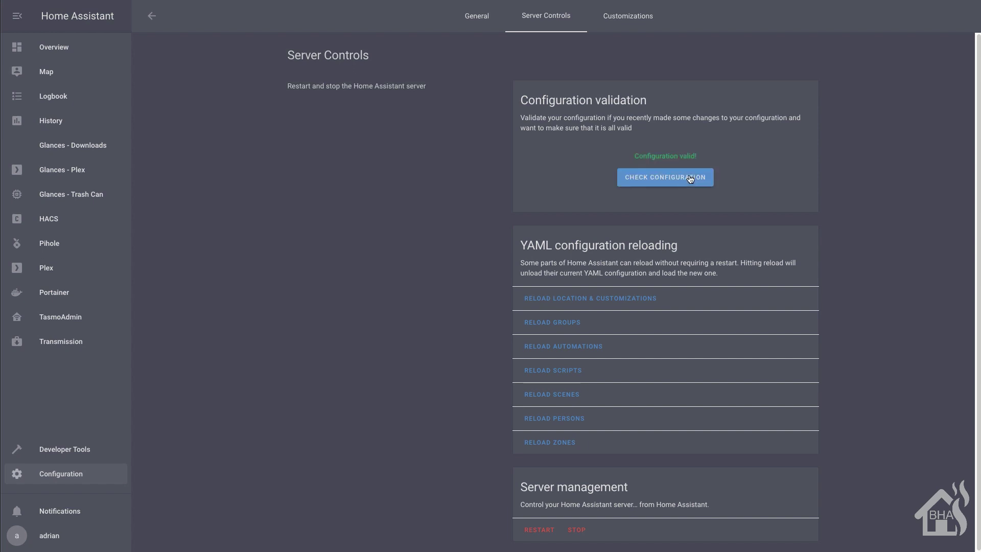
pyautogui.scroll(-1, 577, 181)
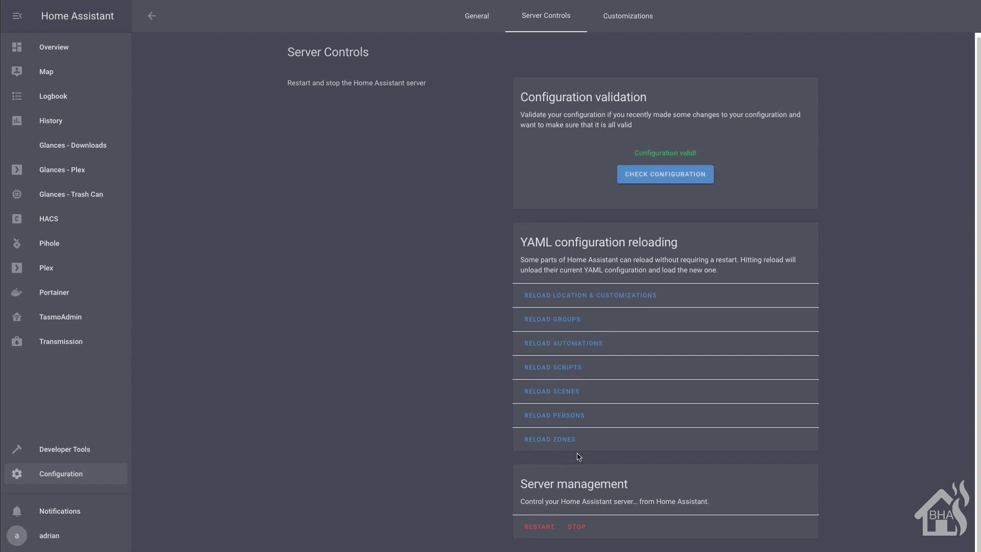
pyautogui.click(538, 531)
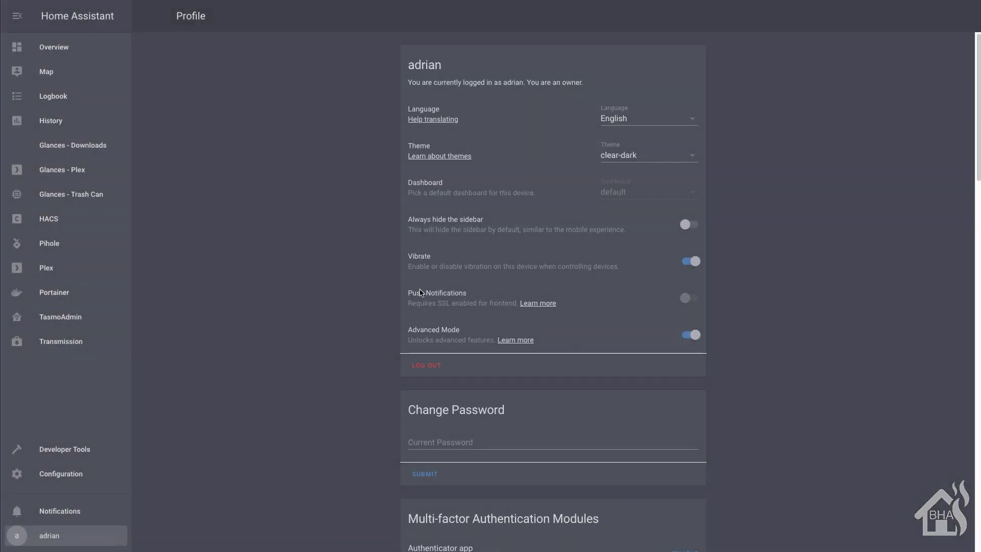
# Switch the profile Theme dropdown from clear-dark to clear and view the Overview dashboard.
pyautogui.click(671, 152)
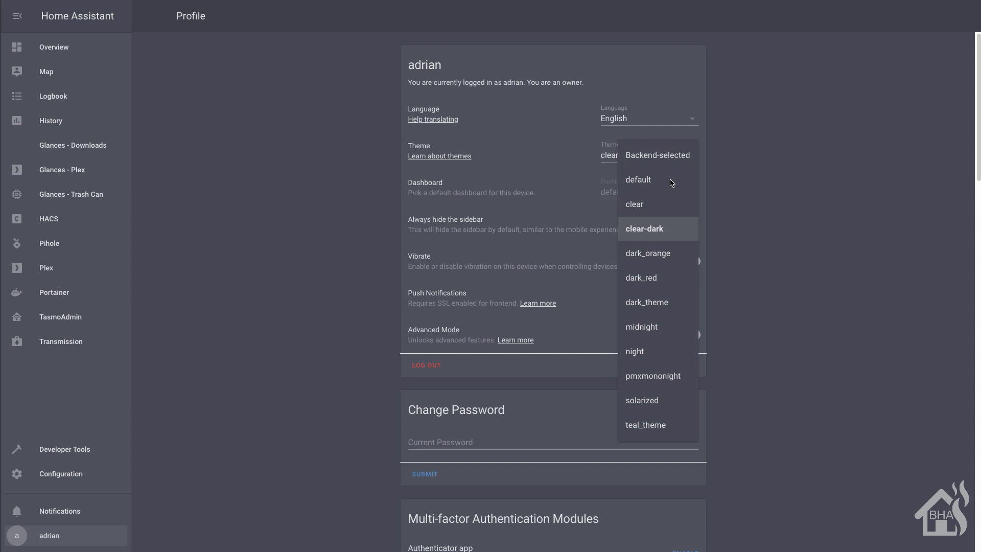
pyautogui.click(636, 204)
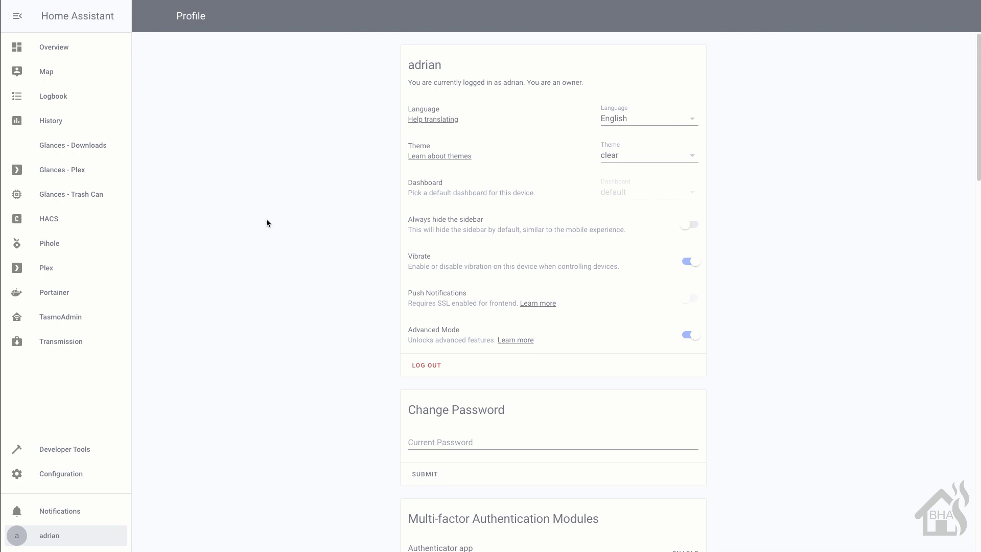
pyautogui.click(72, 47)
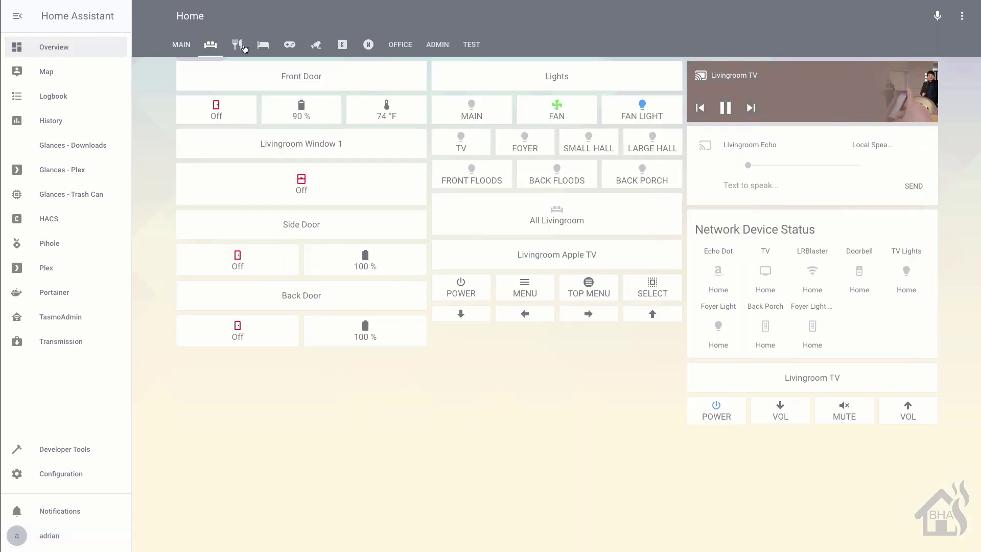